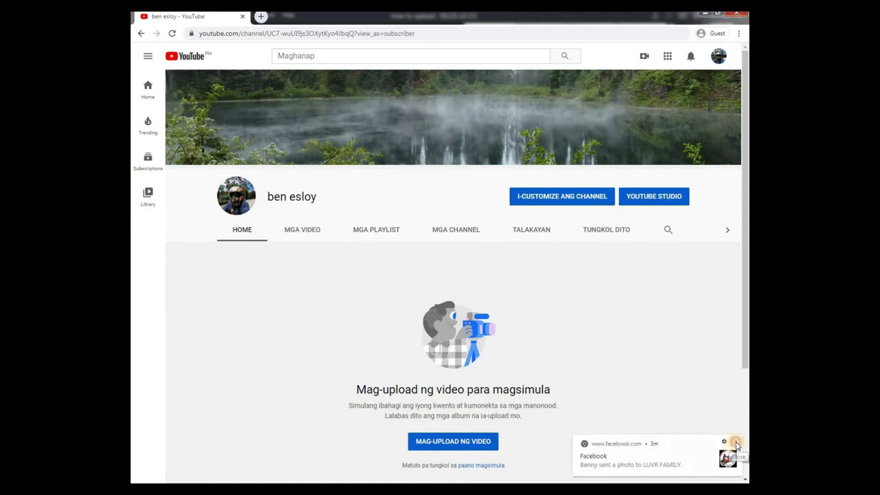
Start a new video upload to the channel with the THUMB_FINAL file from the RANMONRIDES folder
{"action": "left_click", "coordinate": [736, 443]}
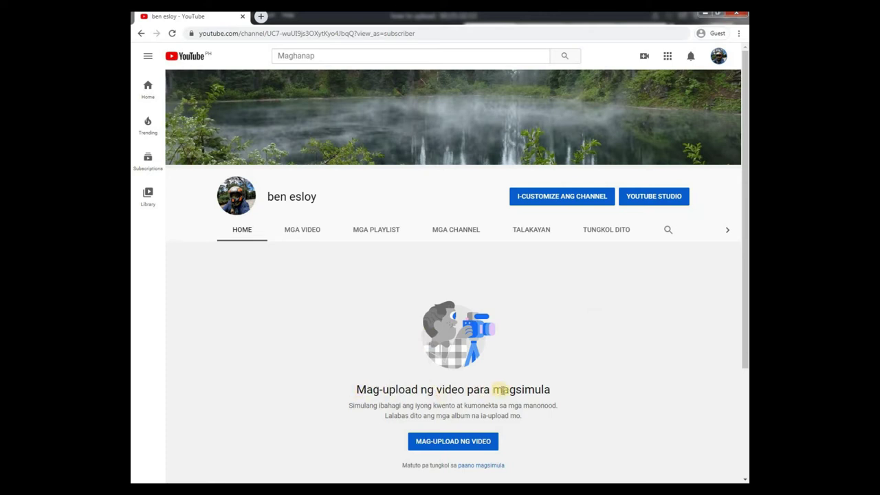
{"action": "left_click", "coordinate": [453, 441]}
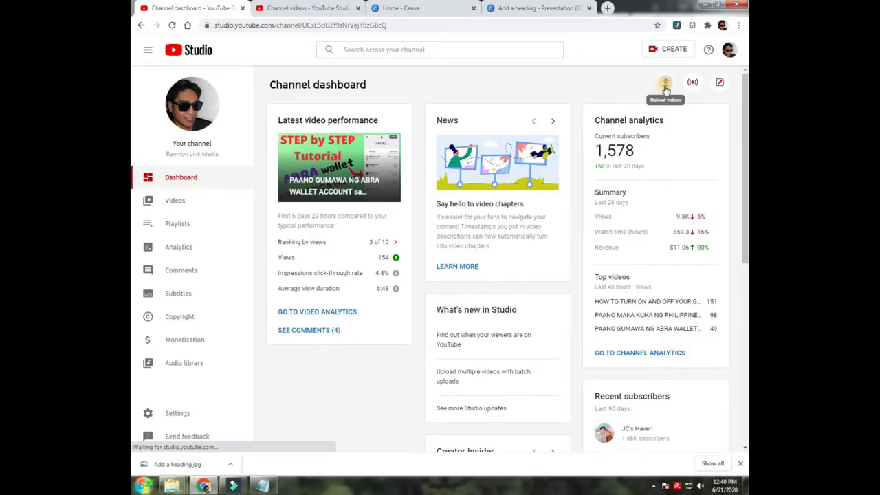
{"action": "left_click", "coordinate": [666, 90]}
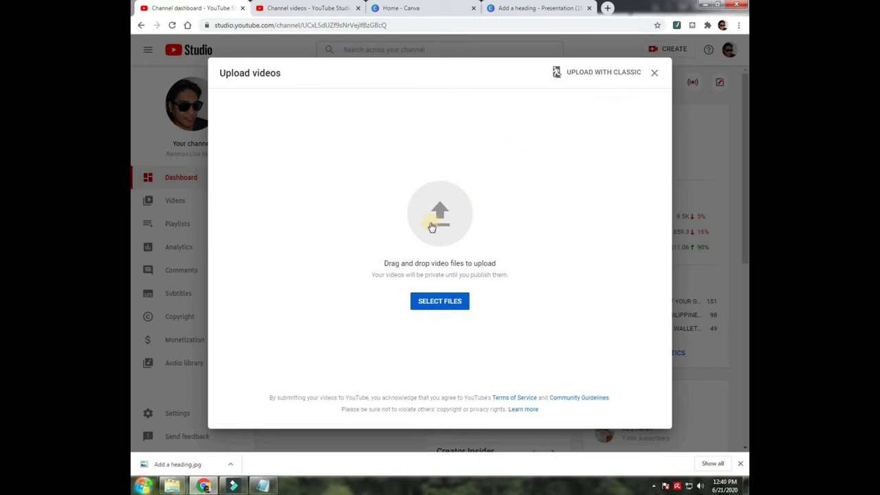
{"action": "left_click", "coordinate": [437, 303]}
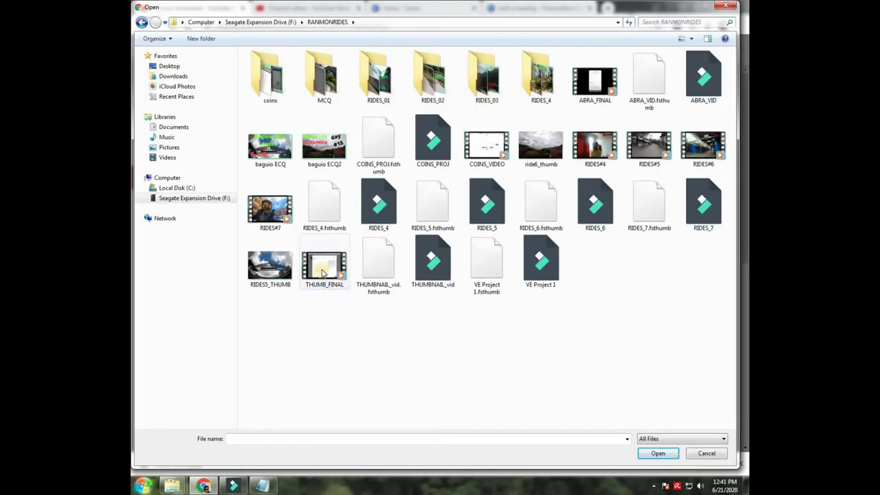
{"action": "left_click", "coordinate": [323, 273]}
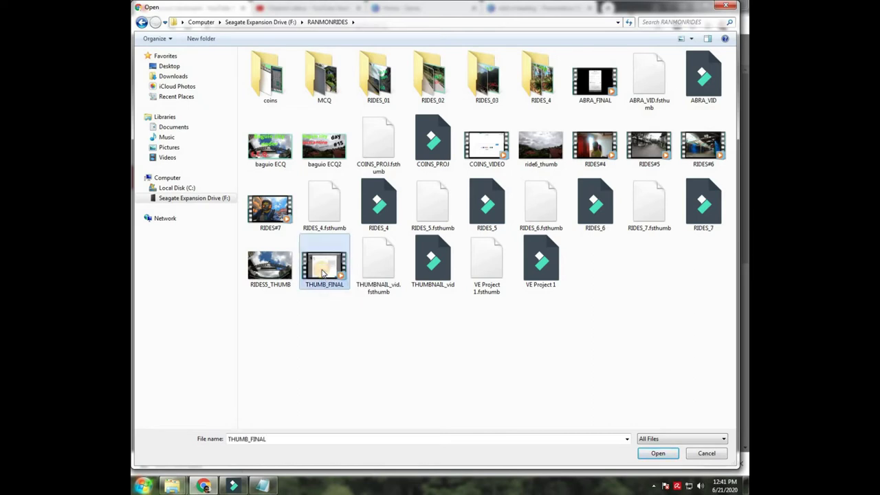
{"action": "left_click", "coordinate": [660, 455]}
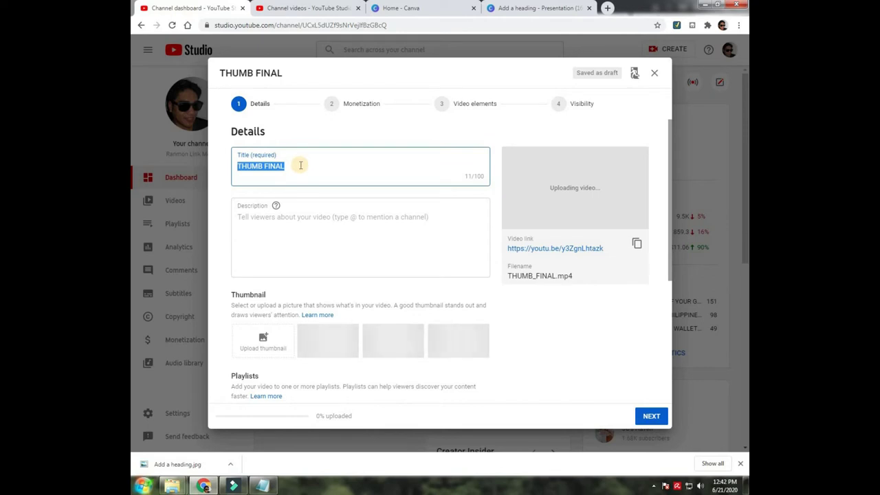
Clear the prefilled title in the uploaded video's details
{"action": "left_click", "coordinate": [300, 165]}
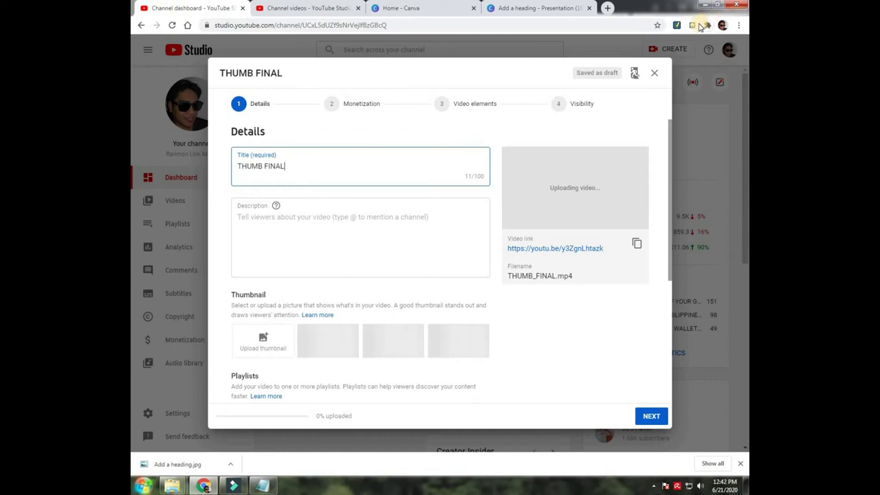
{"action": "key", "text": "BackSpace"}
{"action": "key", "text": "BackSpace"}
{"action": "key", "text": "BackSpace"}
{"action": "key", "text": "BackSpace"}
{"action": "key", "text": "BackSpace"}
{"action": "key", "text": "BackSpace"}
{"action": "key", "text": "BackSpace"}
{"action": "key", "text": "BackSpace"}
{"action": "key", "text": "BackSpace"}
{"action": "key", "text": "BackSpace"}
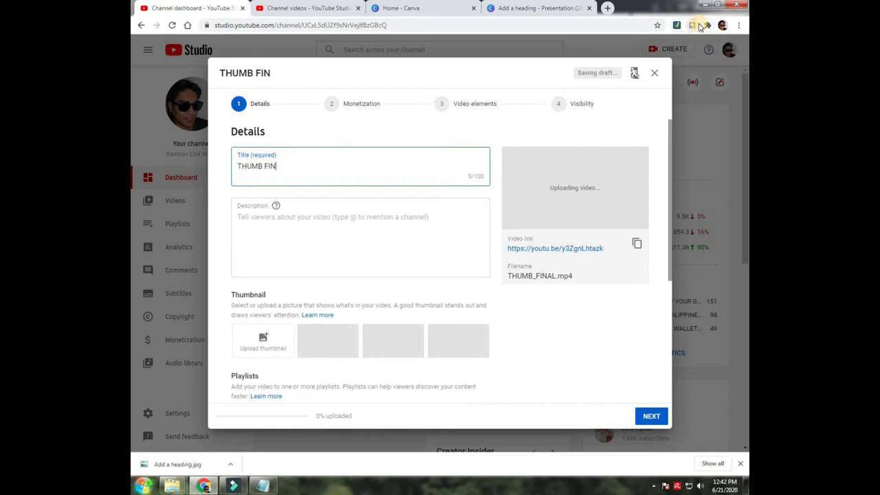
{"action": "key", "text": "BackSpace"}
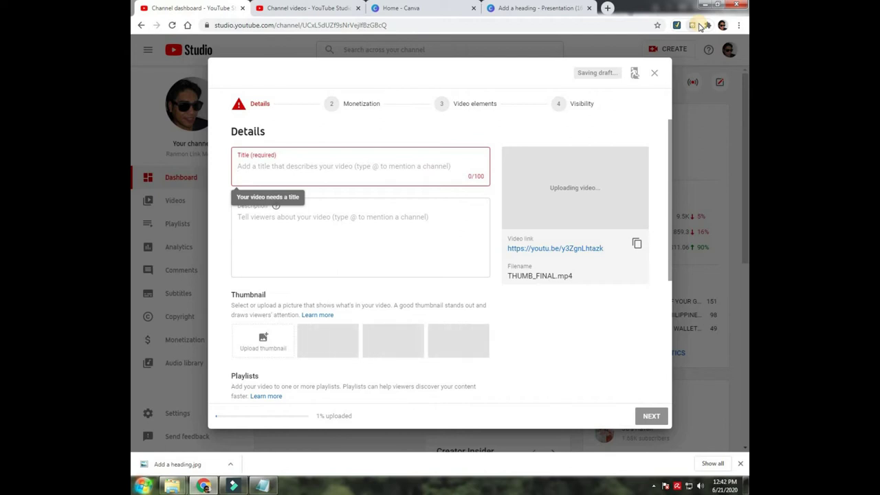
{"action": "type", "text": "pa"}
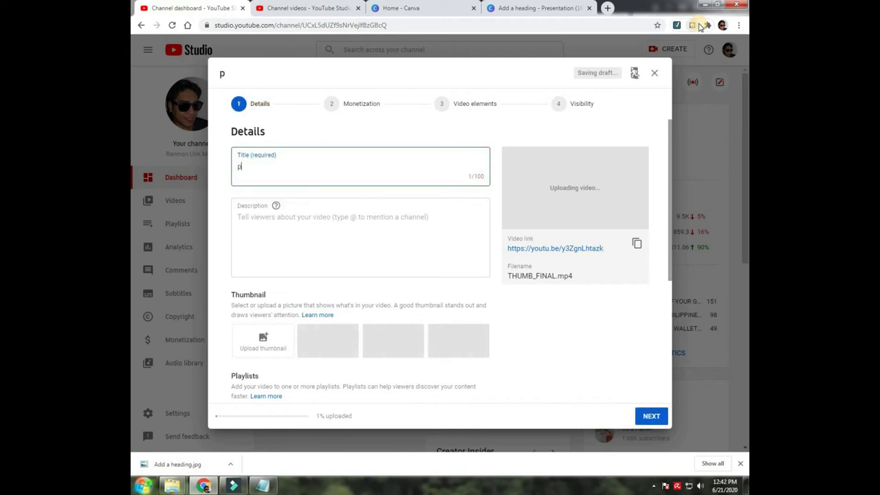
{"action": "key", "text": "BackSpace"}
{"action": "key", "text": "BackSpace"}
{"action": "key", "text": "Tab"}
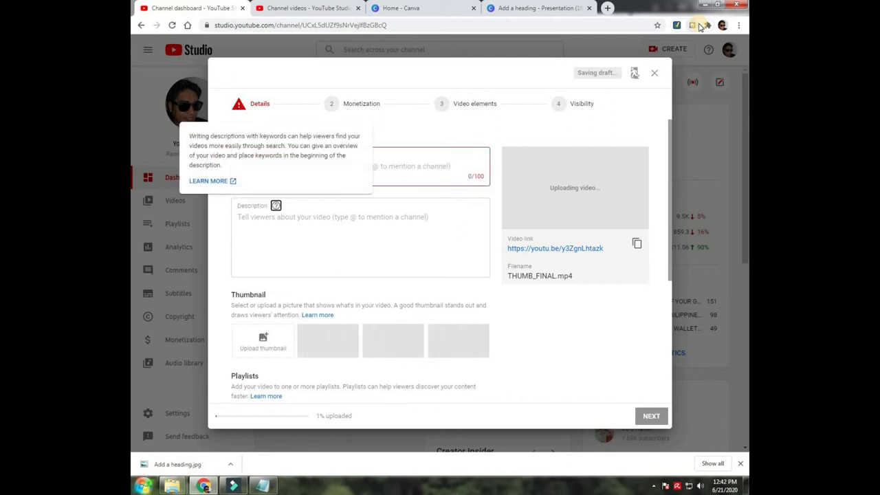
Enter the video title "PAANO GUMAWA NG THUMBNAIL NG YOUTUBE VIDEO | STEP BY STEP BEGINNERS GUIDE"
{"action": "left_click", "coordinate": [361, 178]}
{"action": "type", "text": "PA"}
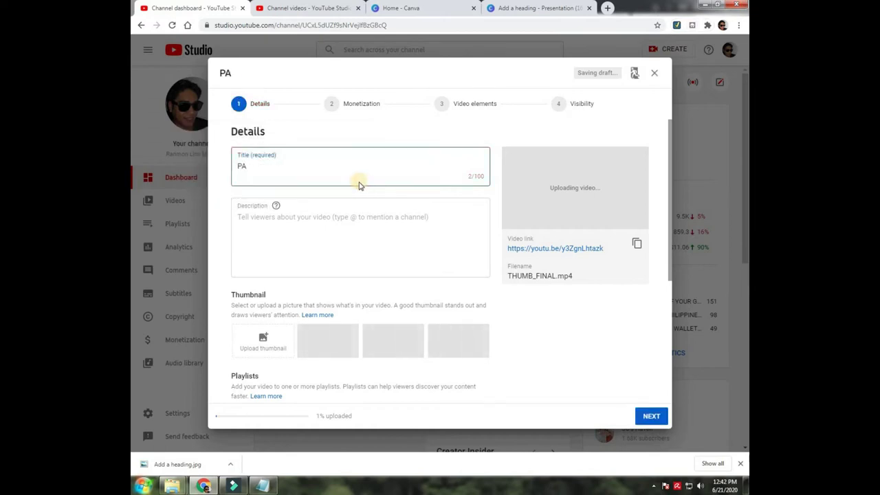
{"action": "type", "text": "ANO GUMAWA NG "}
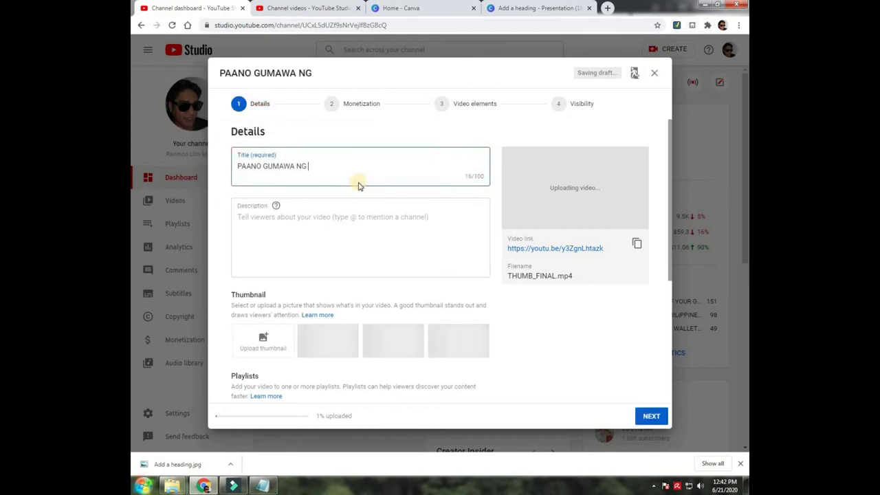
{"action": "type", "text": "THUMBNAIL"}
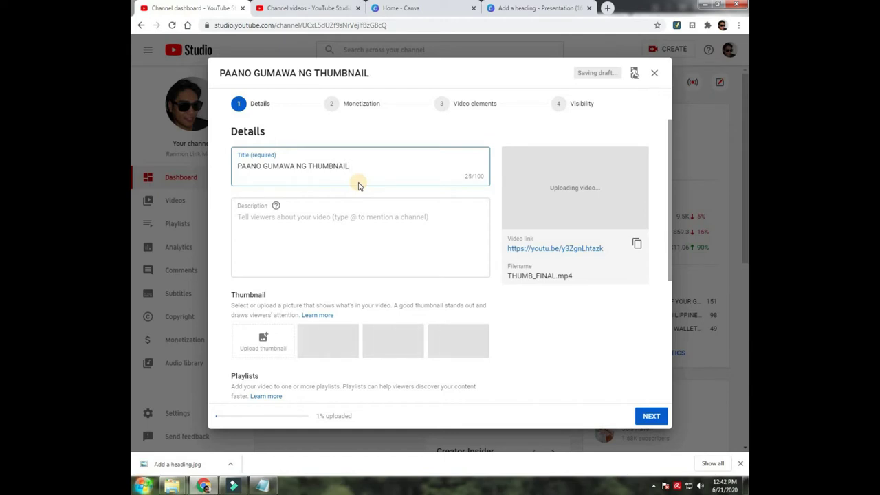
{"action": "type", "text": " NG YOUTUBE"}
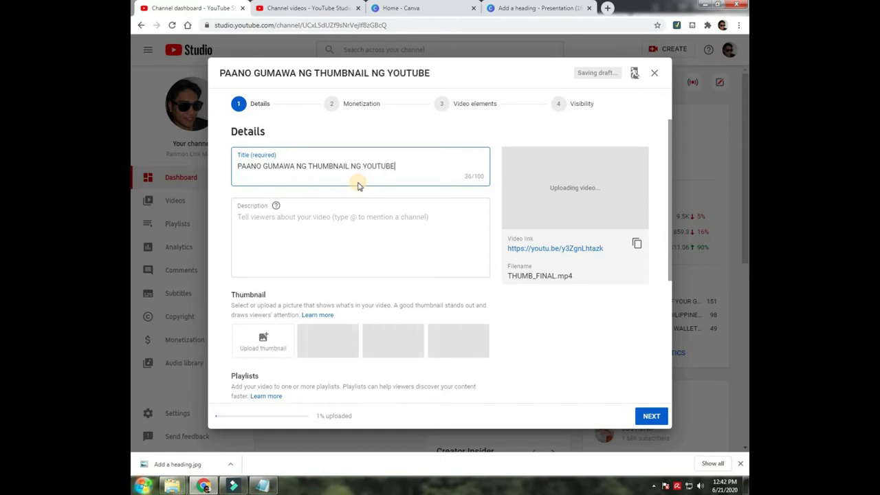
{"action": "type", "text": " VIDEO | STEP"}
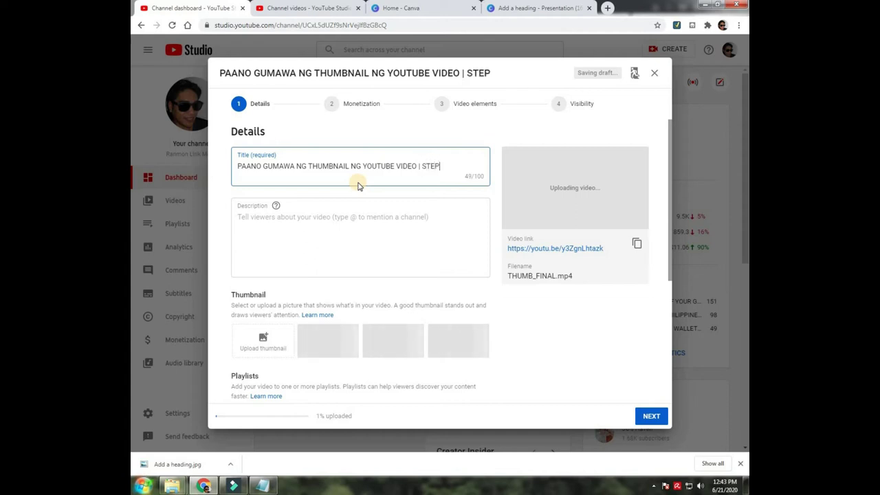
{"action": "type", "text": " BY S"}
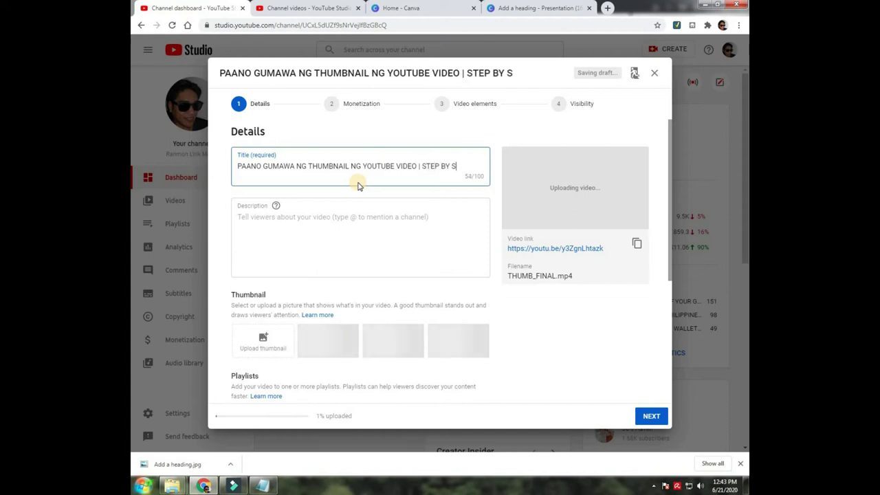
{"action": "type", "text": "TEP BEGINNERS G"}
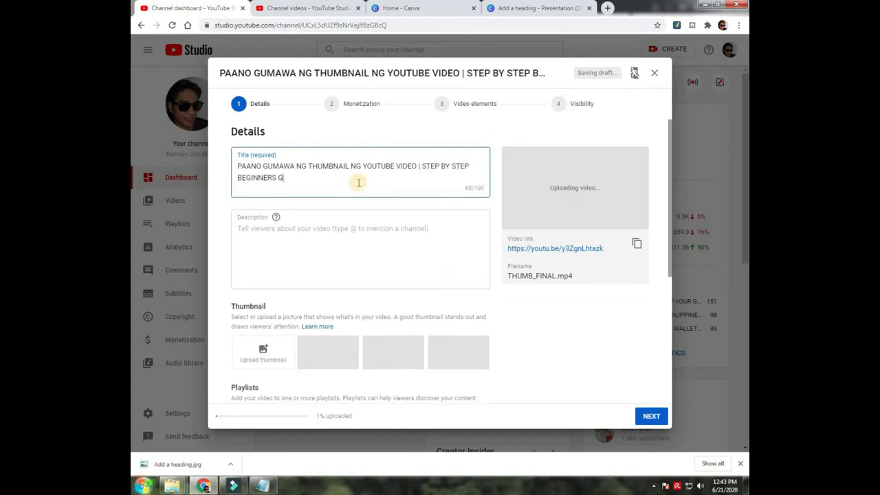
{"action": "type", "text": "UIDE"}
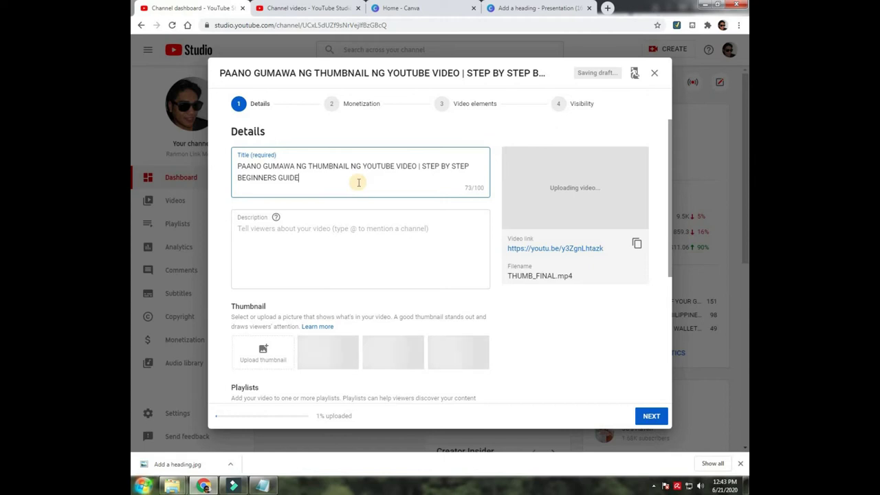
Begin the video description with the line "In this video I will show you how to make your own custom youtube video thumbnail."
{"action": "left_click", "coordinate": [436, 233]}
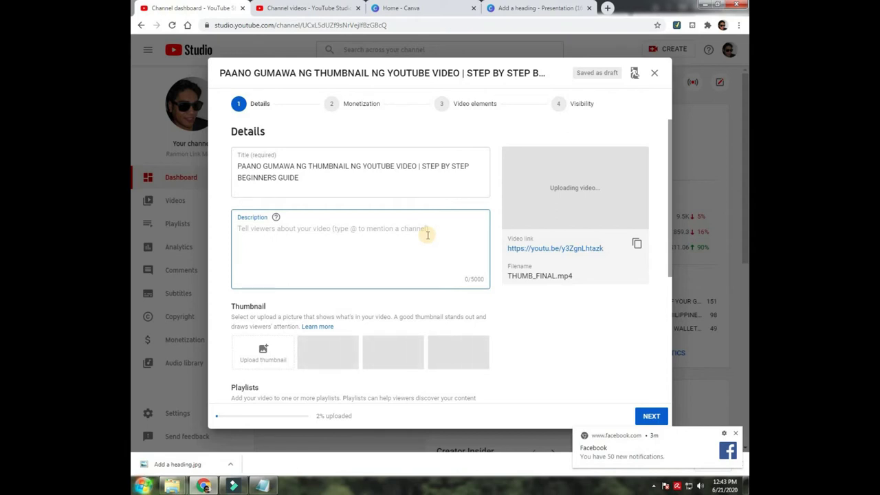
{"action": "type", "text": "I"}
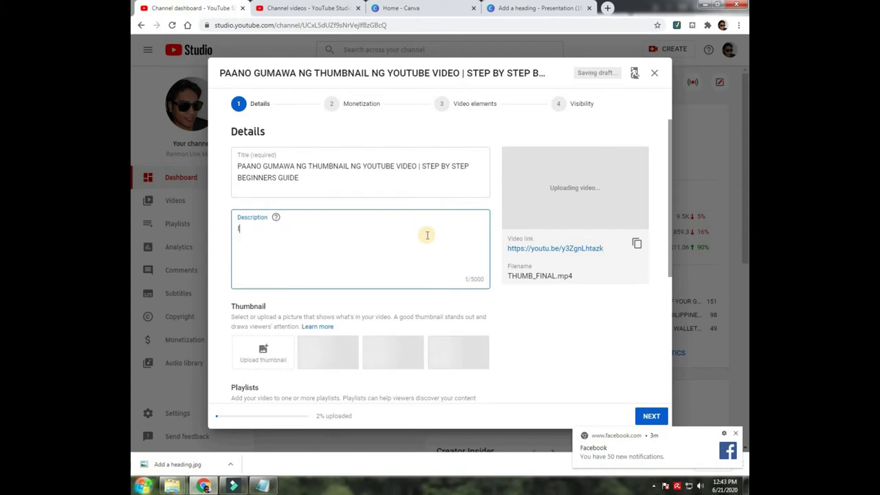
{"action": "type", "text": "n this"}
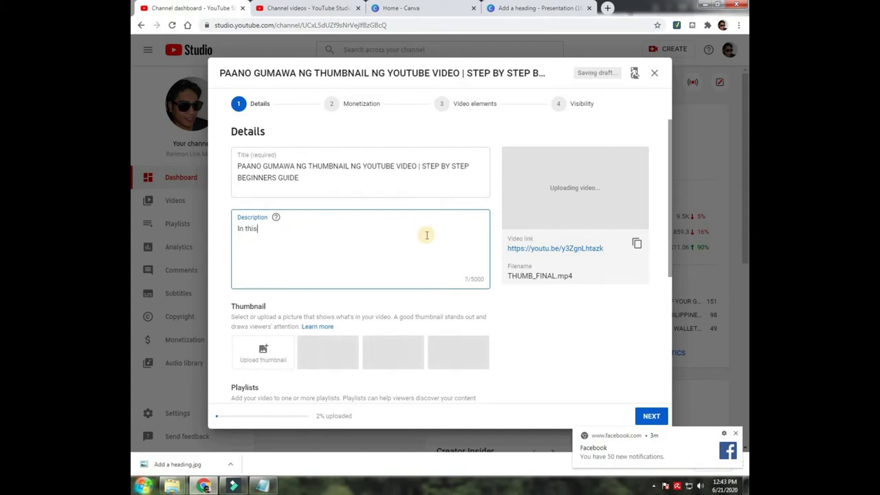
{"action": "type", "text": " video"}
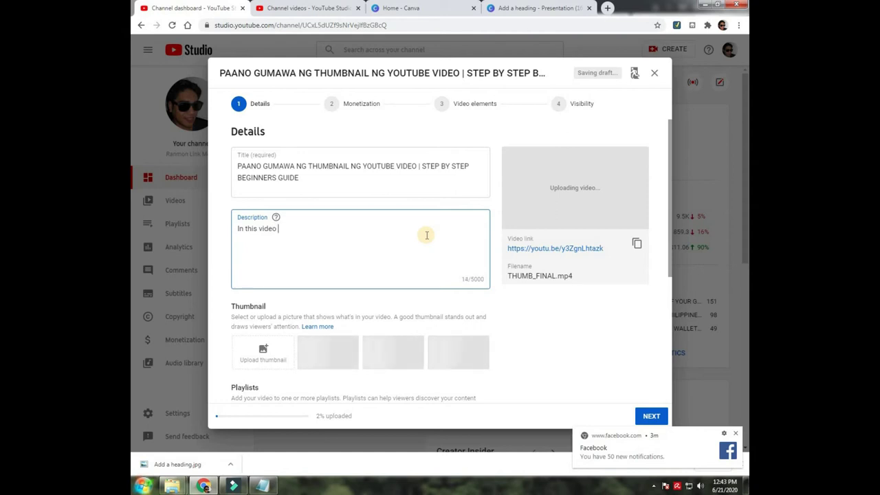
{"action": "type", "text": " I will"}
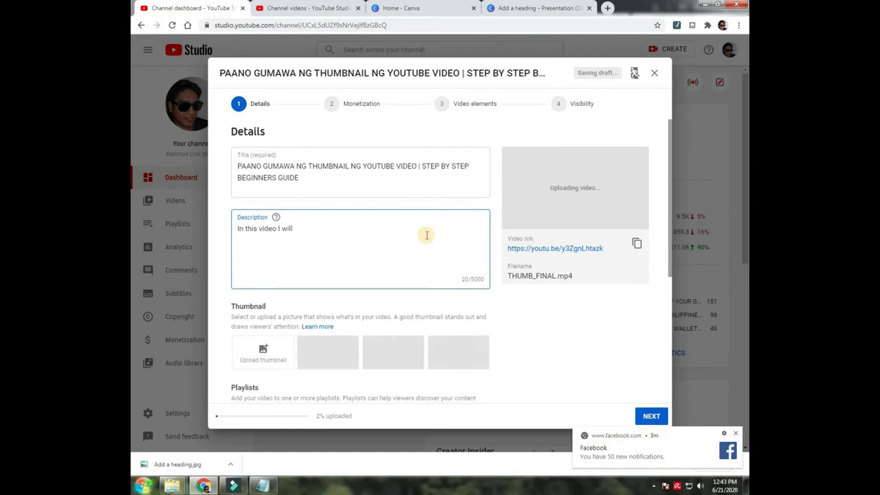
{"action": "type", "text": " te"}
{"action": "key", "text": "BackSpace"}
{"action": "key", "text": "BackSpace"}
{"action": "key", "text": "BackSpace"}
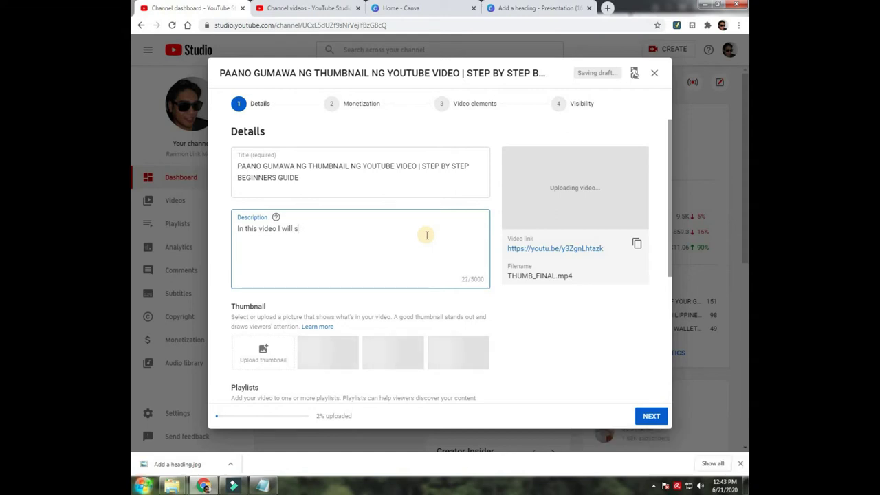
{"action": "type", "text": "show you"}
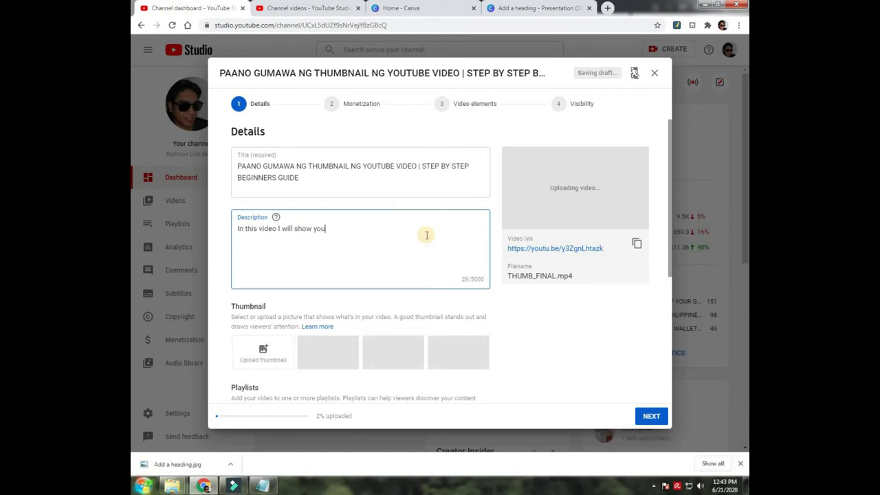
{"action": "type", "text": " how to"}
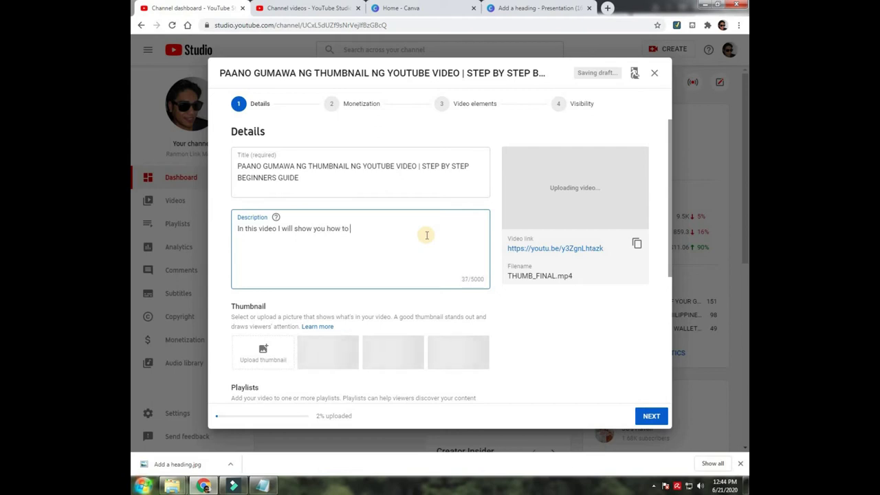
{"action": "type", "text": " make your own custom "}
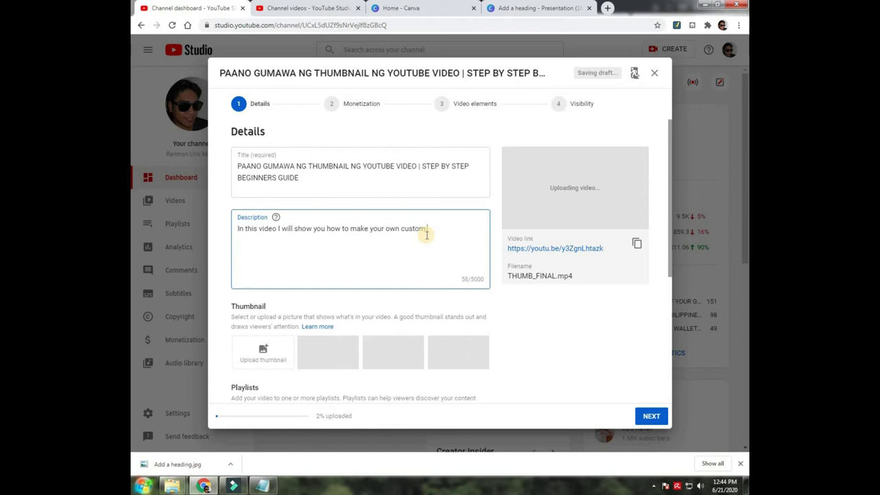
{"action": "type", "text": "youtube video thumbnail."}
{"action": "key", "text": "Return"}
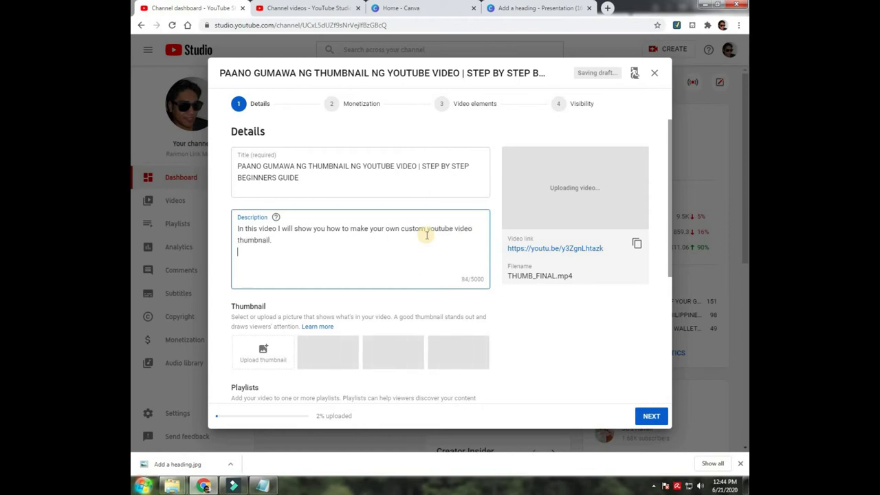
Add a second description line: "In this step by step video tutorial, I will be using canva.com to edit my custom thumbnail."
{"action": "type", "text": "In this step by step video"}
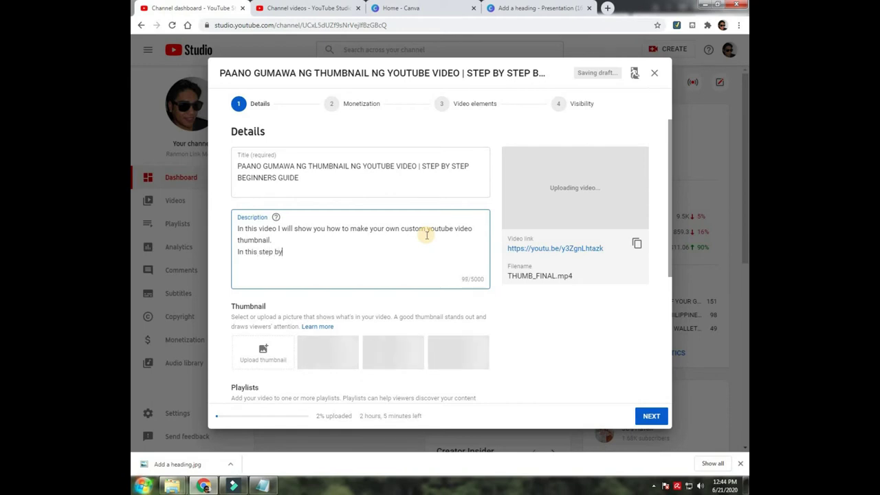
{"action": "type", "text": "rial"}
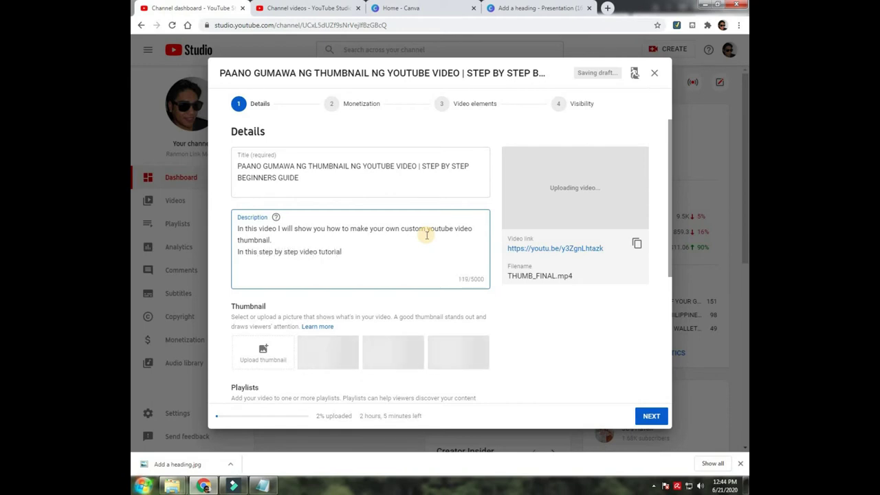
{"action": "type", "text": ", "}
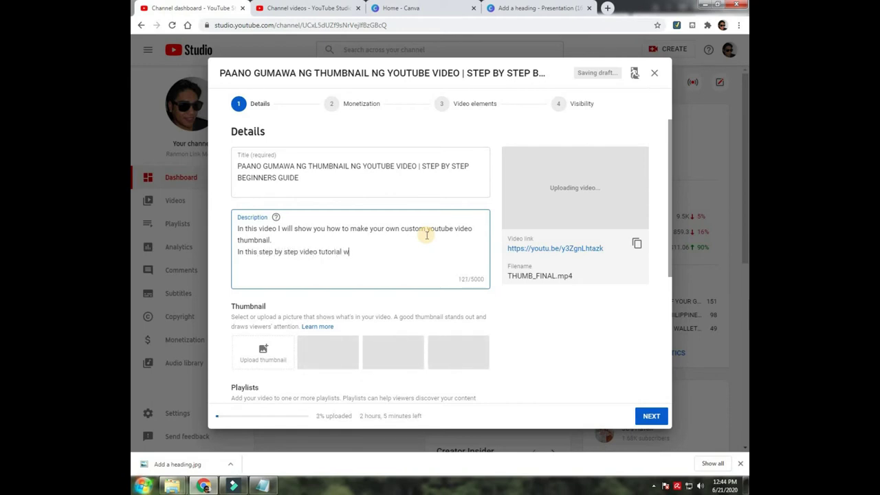
{"action": "type", "text": "I will be using canva.co"}
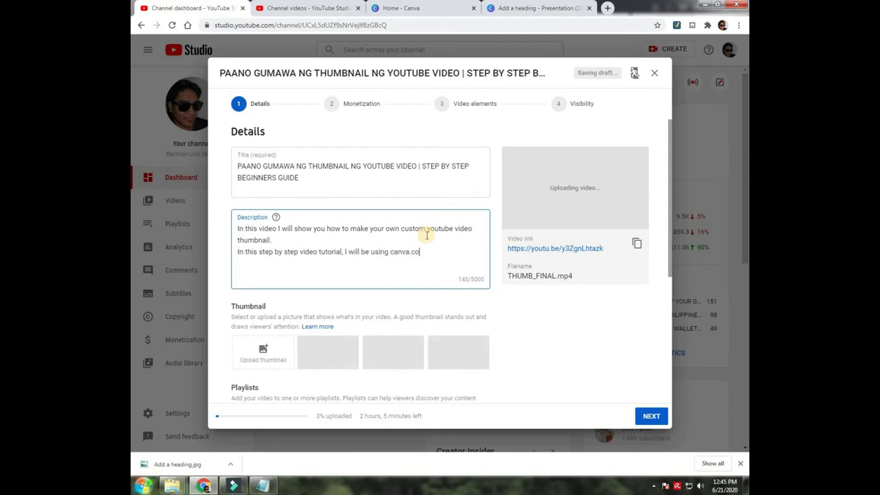
{"action": "type", "text": "m to edit my cust"}
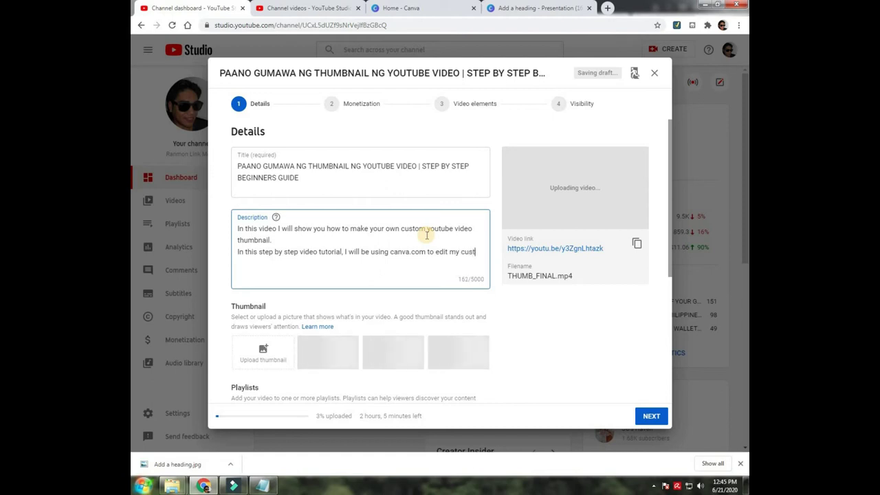
{"action": "type", "text": "om thumbnail."}
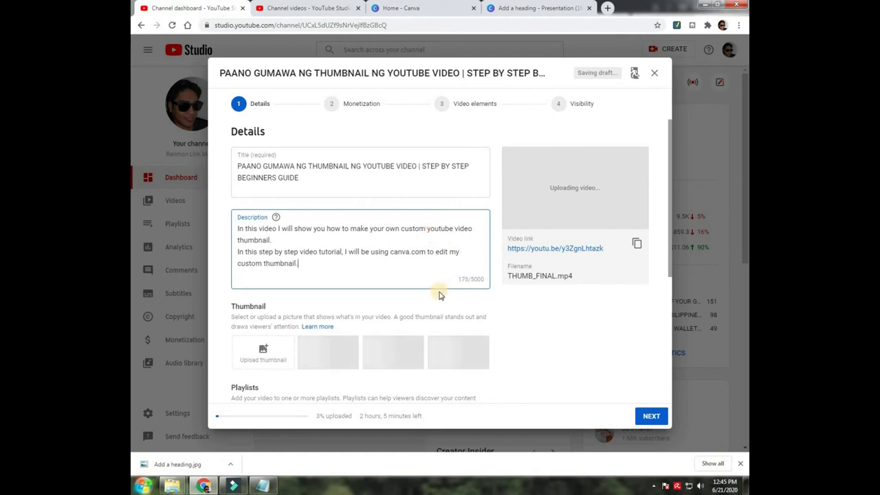
Add the uploaded video to the HOW TO and TUTORIALS and CHANNEL VIDEOS playlists
{"action": "scroll", "coordinate": [441, 292], "scroll_direction": "down", "scroll_amount": 1}
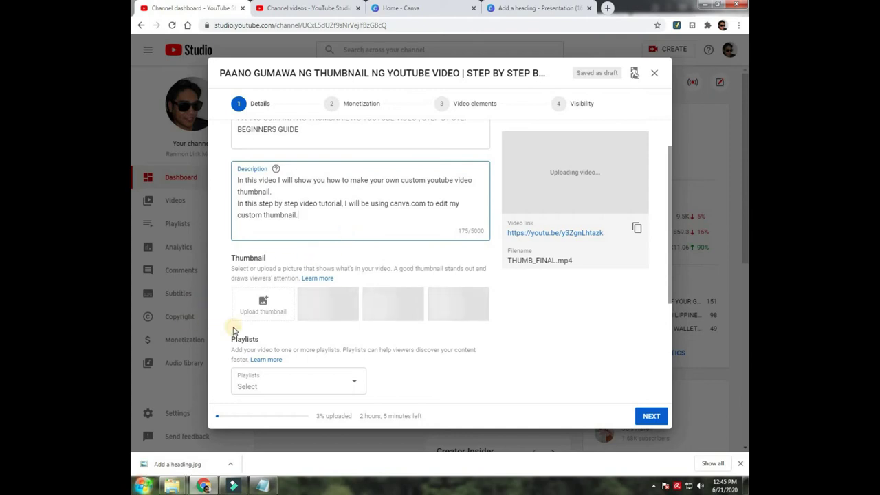
{"action": "scroll", "coordinate": [533, 310], "scroll_direction": "down", "scroll_amount": 1}
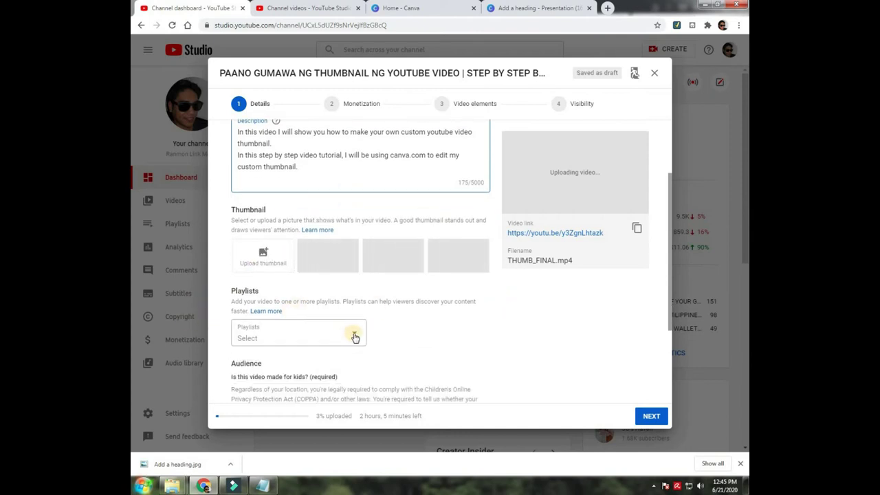
{"action": "left_click", "coordinate": [355, 337]}
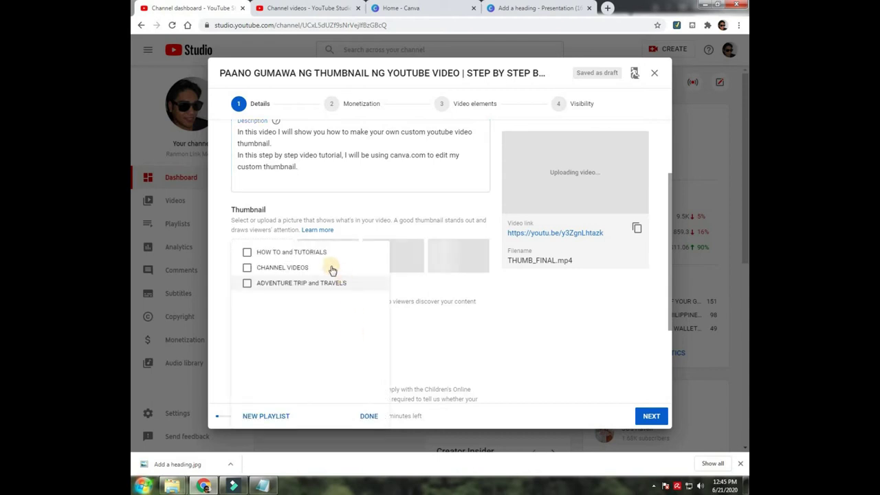
{"action": "left_click", "coordinate": [247, 253]}
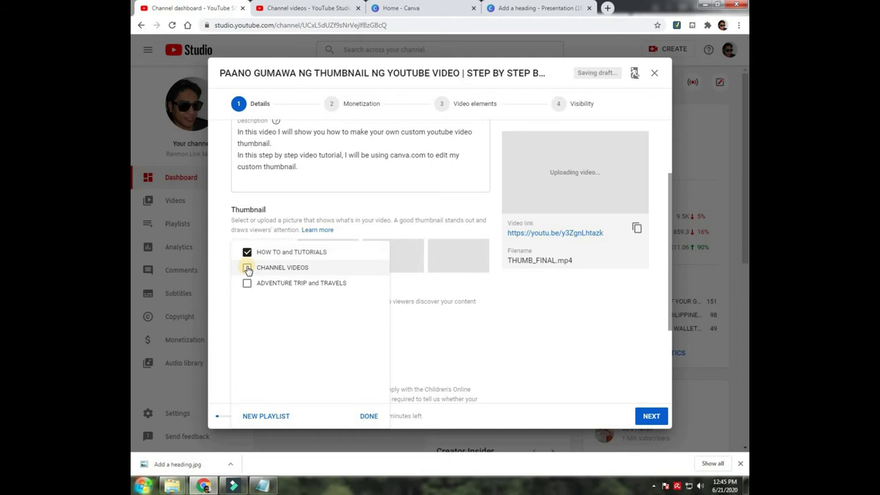
{"action": "left_click", "coordinate": [247, 268]}
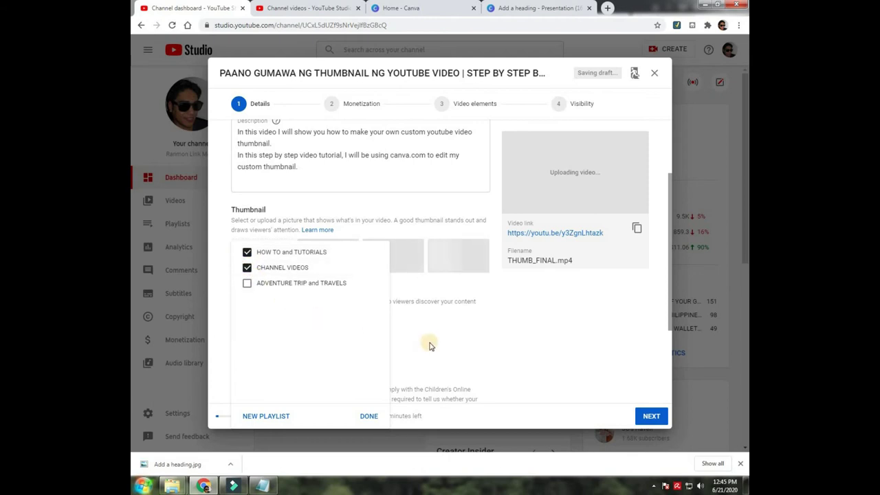
{"action": "left_click", "coordinate": [429, 345]}
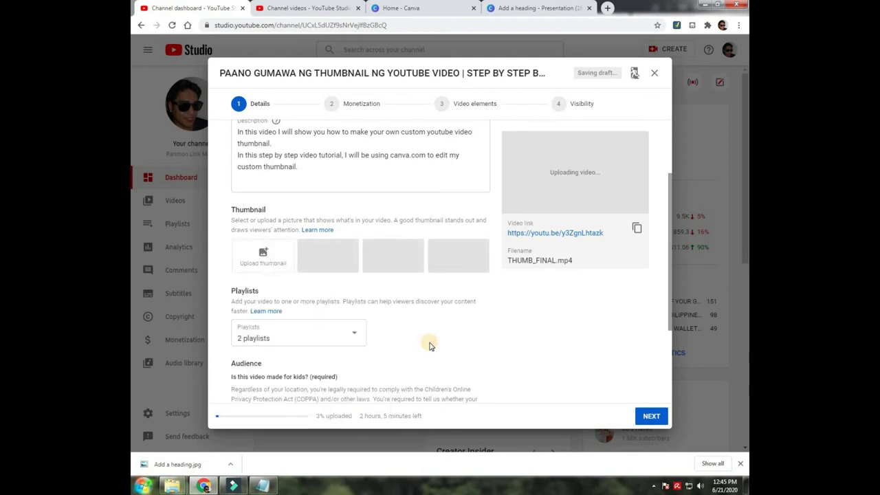
Review the audience setting and the Monetization page's ad options, and return to the video details
{"action": "scroll", "coordinate": [429, 345], "scroll_direction": "down", "scroll_amount": 3}
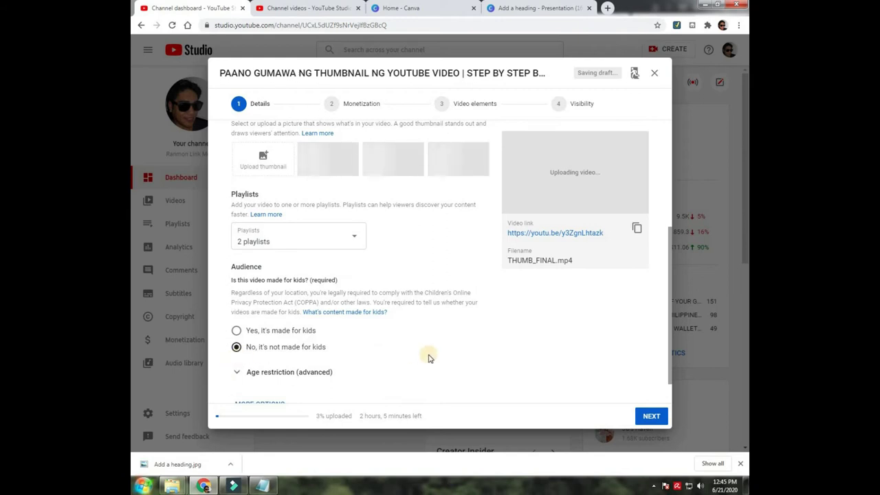
{"action": "scroll", "coordinate": [428, 356], "scroll_direction": "down", "scroll_amount": 1}
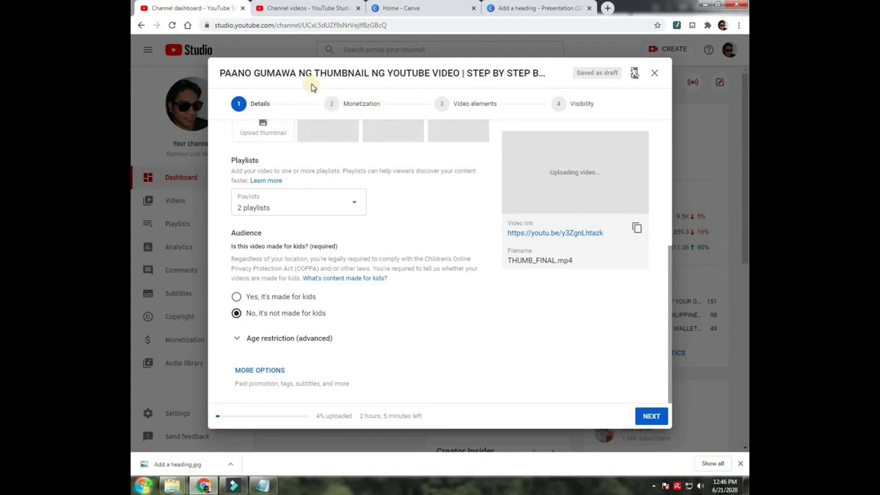
{"action": "left_click", "coordinate": [239, 110]}
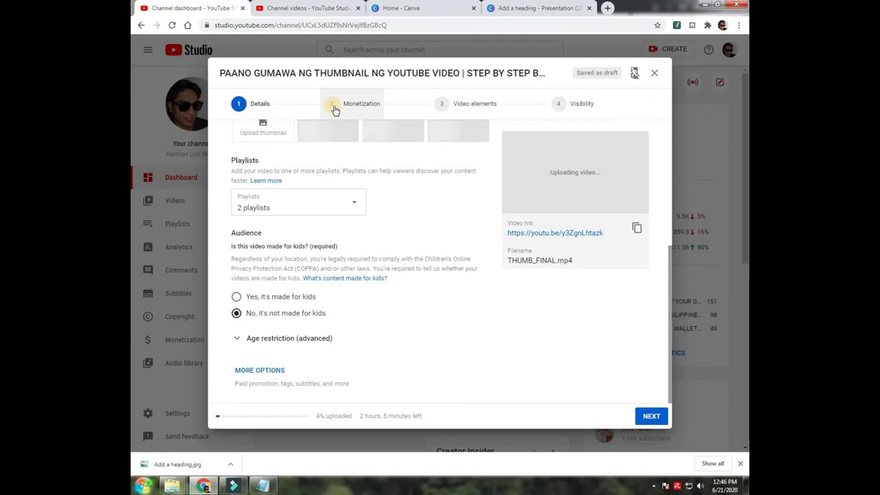
{"action": "left_click", "coordinate": [655, 418]}
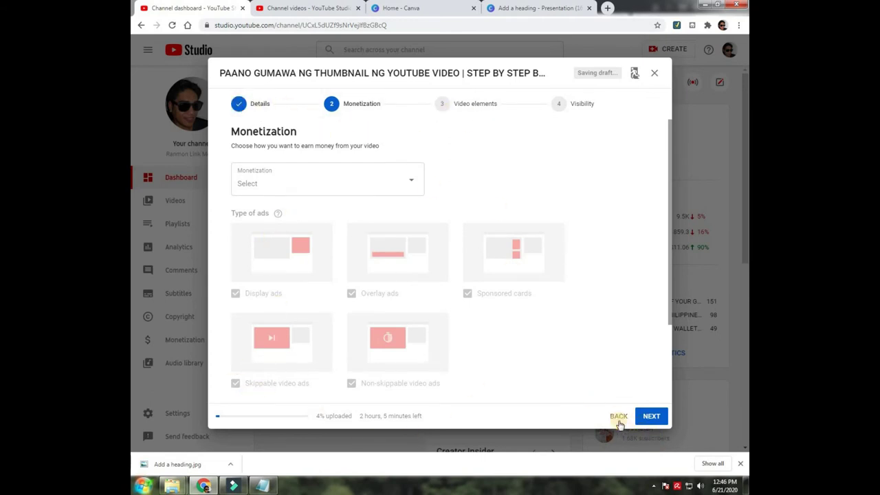
{"action": "left_click", "coordinate": [618, 417]}
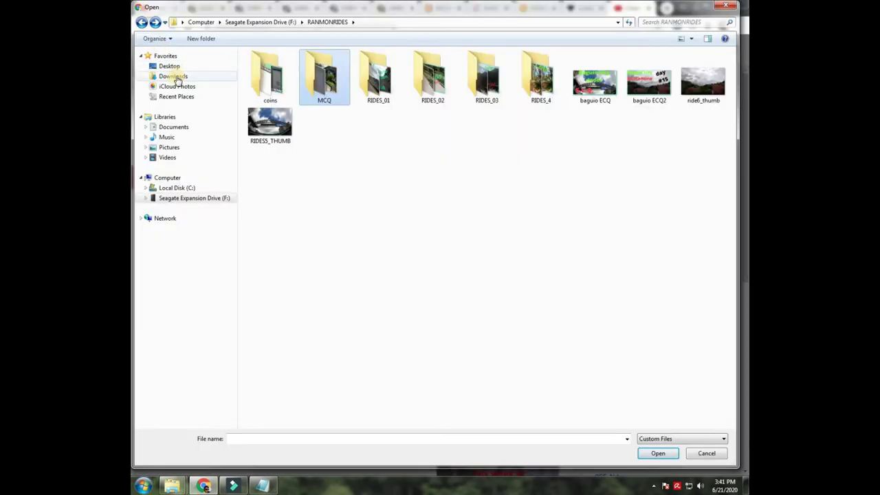
Upload the "Add a heading" image from the Desktop as the RIDES#7 1 video's custom thumbnail
{"action": "left_click", "coordinate": [174, 67]}
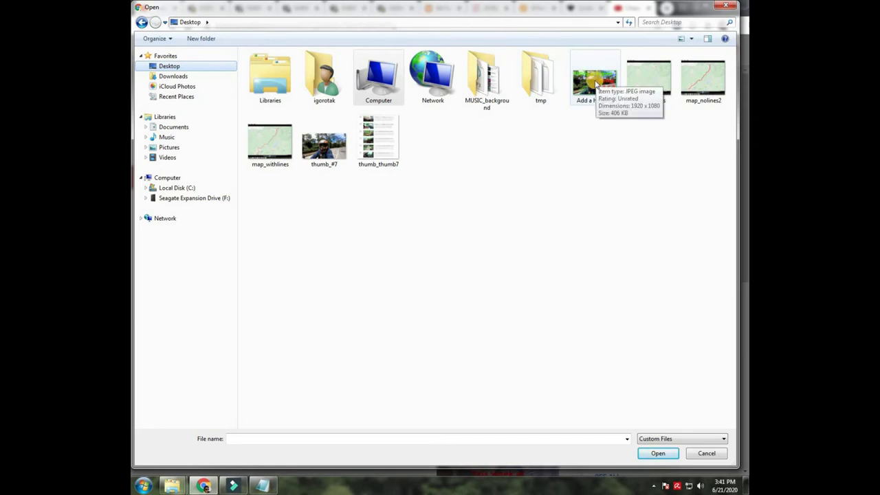
{"action": "left_click", "coordinate": [595, 84]}
{"action": "left_click", "coordinate": [655, 454]}
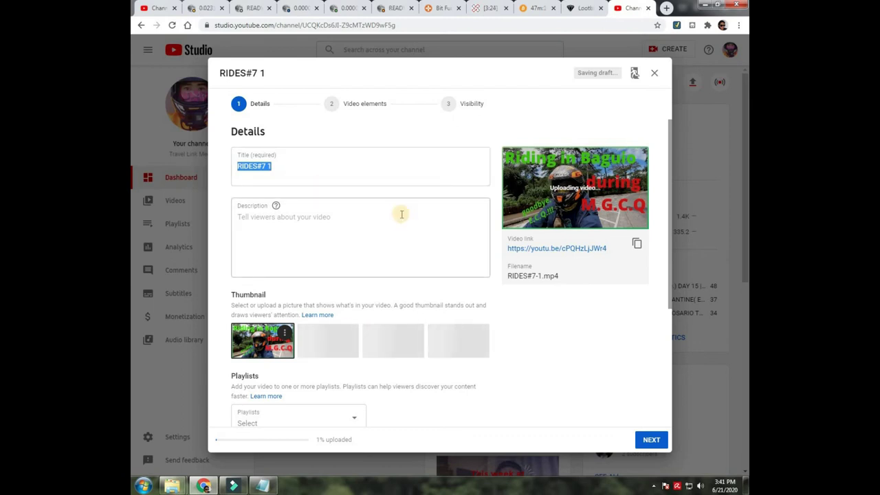
Examine the ride video's title, description, thumbnail, playlist and audience settings on the Details page
{"action": "scroll", "coordinate": [401, 215], "scroll_direction": "down", "scroll_amount": 1}
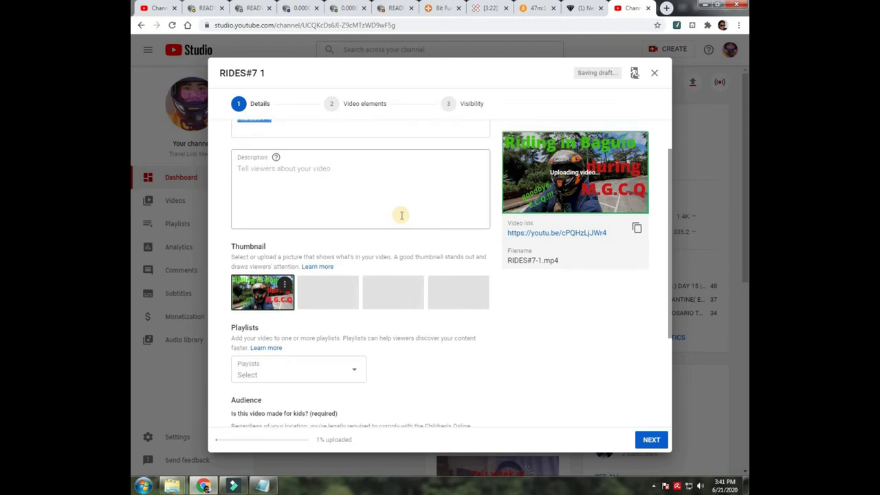
{"action": "scroll", "coordinate": [401, 216], "scroll_direction": "up", "scroll_amount": 1}
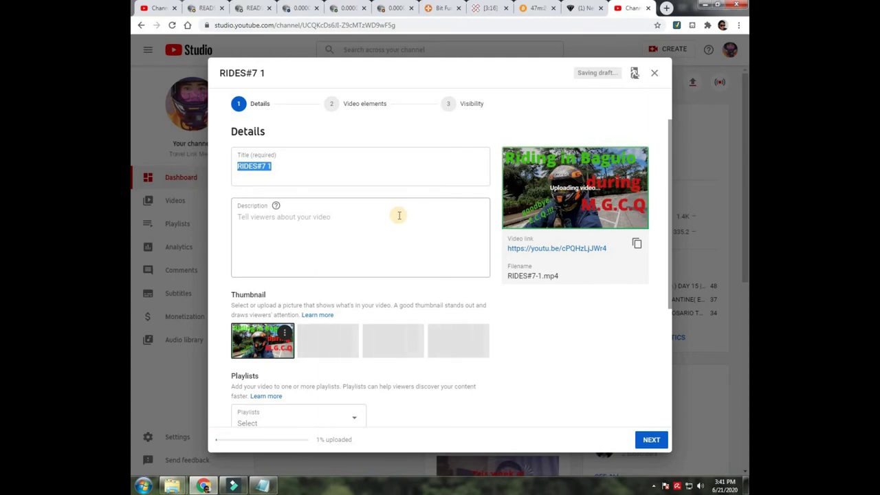
{"action": "scroll", "coordinate": [399, 217], "scroll_direction": "down", "scroll_amount": 3}
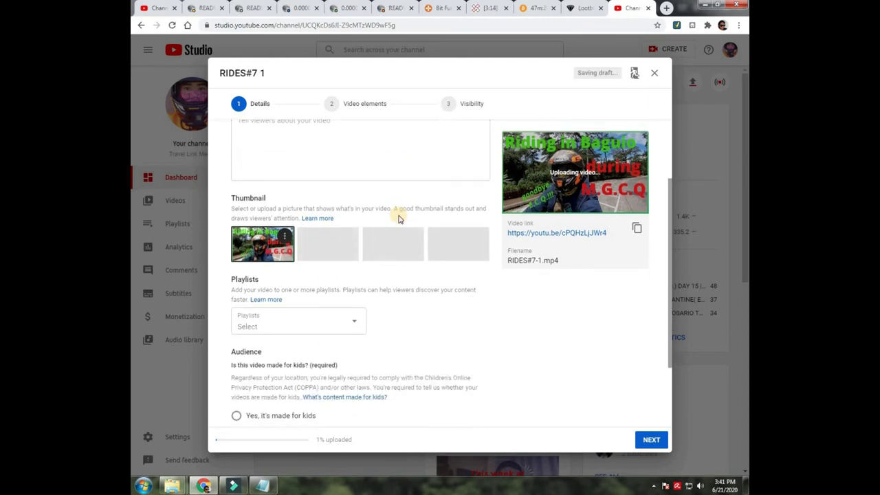
{"action": "scroll", "coordinate": [399, 218], "scroll_direction": "down", "scroll_amount": 1}
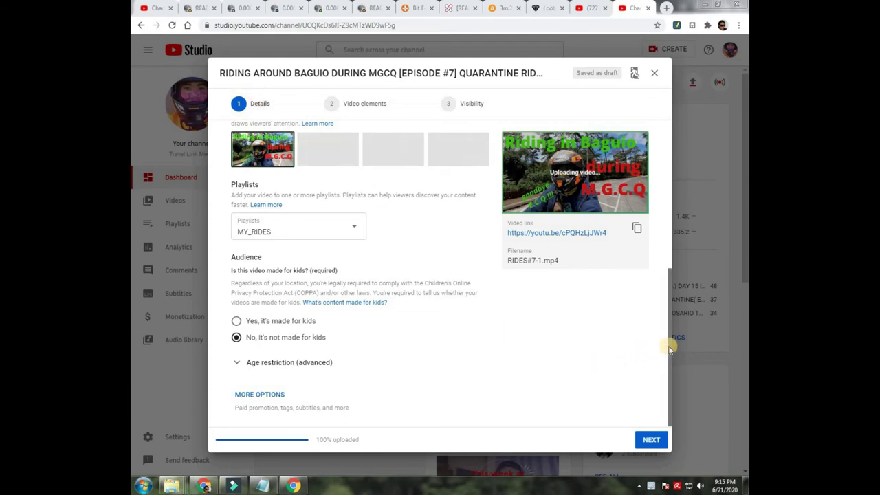
{"action": "left_click_drag", "start_coordinate": [669, 342], "coordinate": [674, 169]}
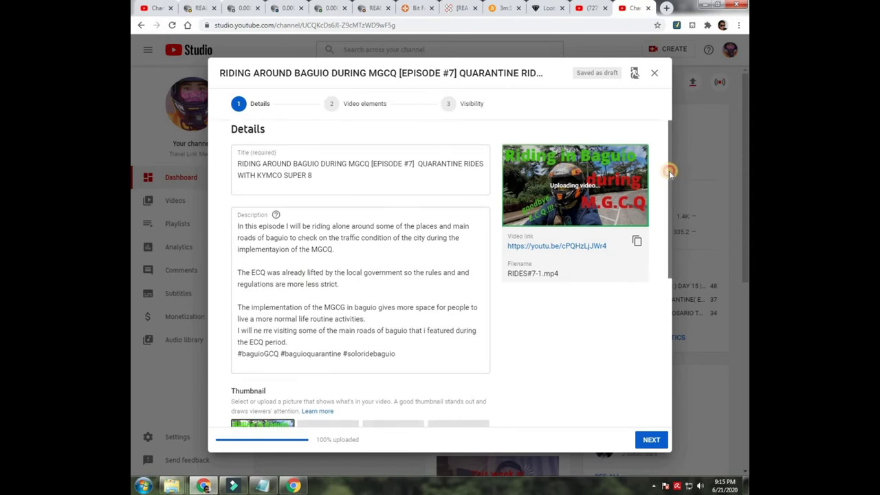
{"action": "scroll", "coordinate": [670, 178], "scroll_direction": "down", "scroll_amount": 1}
{"action": "scroll", "coordinate": [669, 228], "scroll_direction": "down", "scroll_amount": 2}
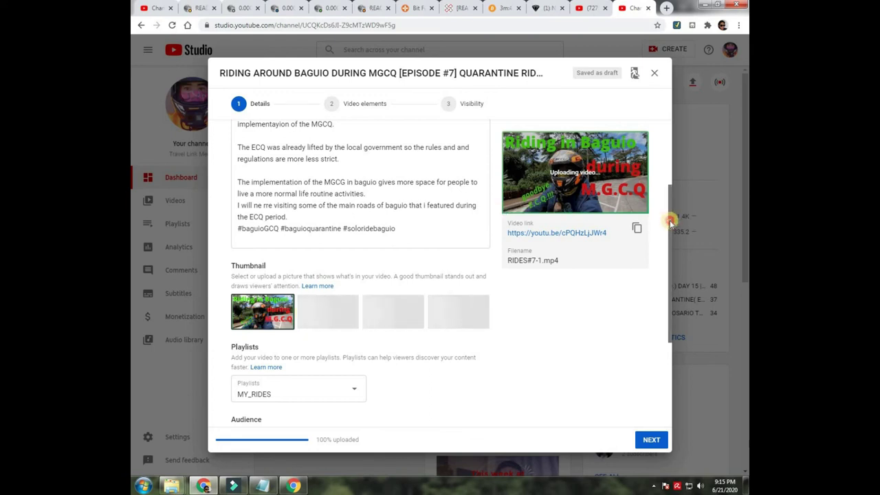
{"action": "left_click_drag", "start_coordinate": [670, 226], "coordinate": [670, 240]}
{"action": "scroll", "coordinate": [370, 268], "scroll_direction": "down", "scroll_amount": 2}
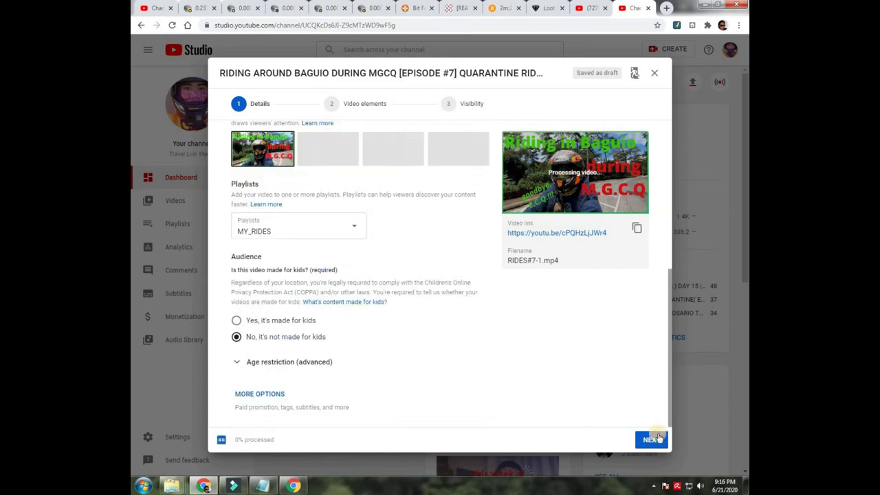
Check whether end screens and cards are available on the Video elements page, and return to the details
{"action": "left_click", "coordinate": [652, 441]}
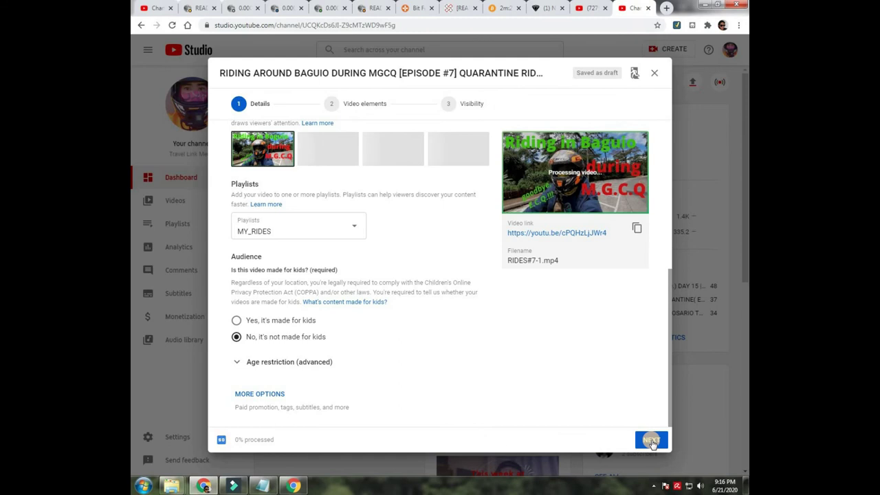
{"action": "left_click", "coordinate": [652, 441]}
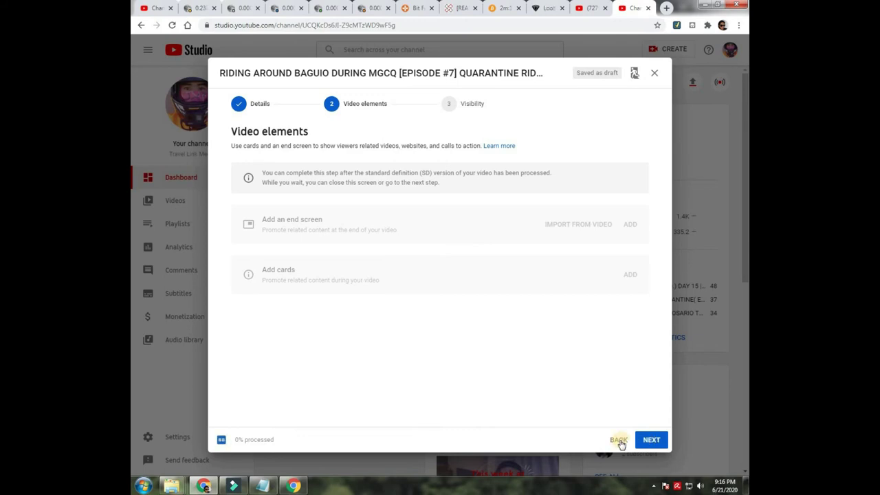
{"action": "left_click", "coordinate": [619, 441]}
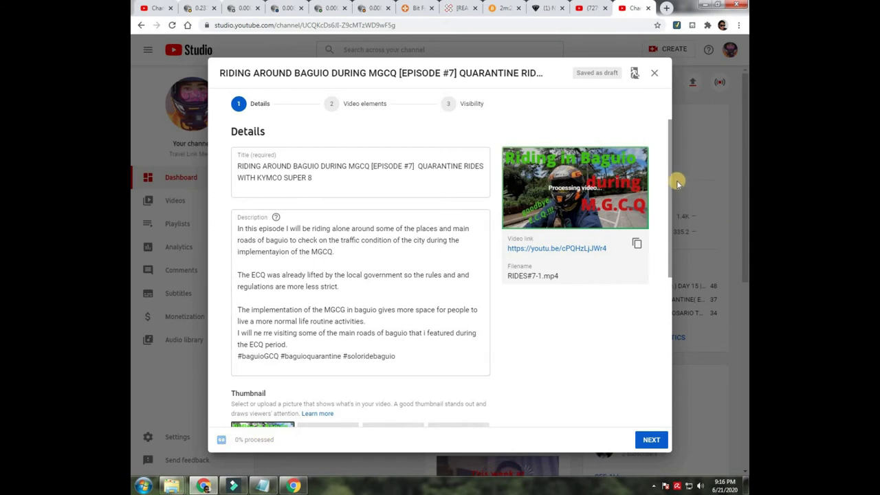
Import the end screen from the day #15 BAGUIO CITY UNDER (E.C.Q.) video into the ride video and save it
{"action": "left_click_drag", "start_coordinate": [671, 200], "coordinate": [671, 347]}
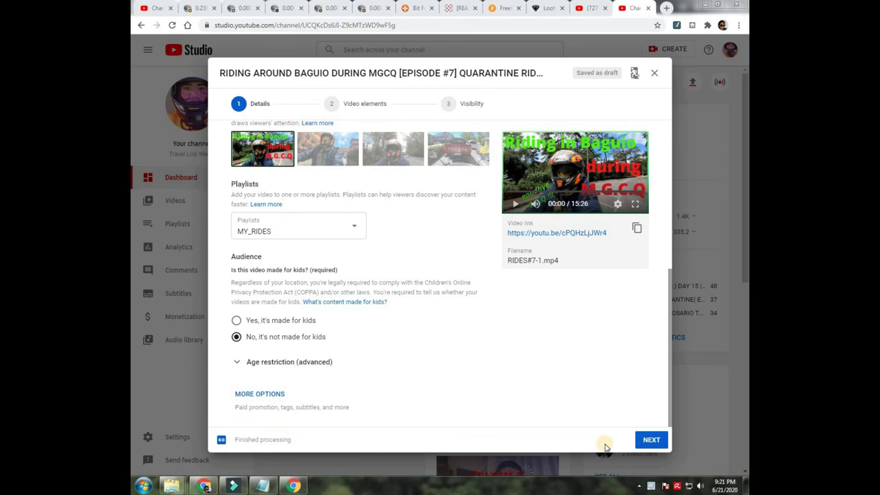
{"action": "left_click", "coordinate": [654, 442]}
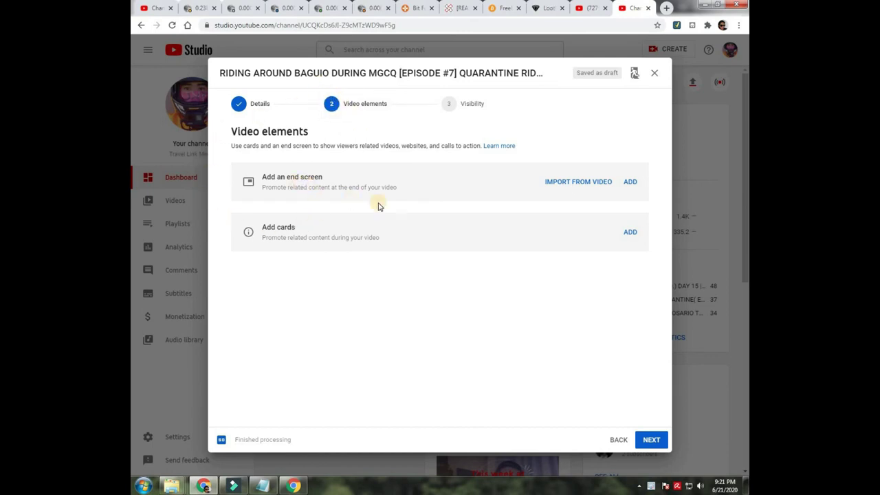
{"action": "left_click", "coordinate": [580, 184]}
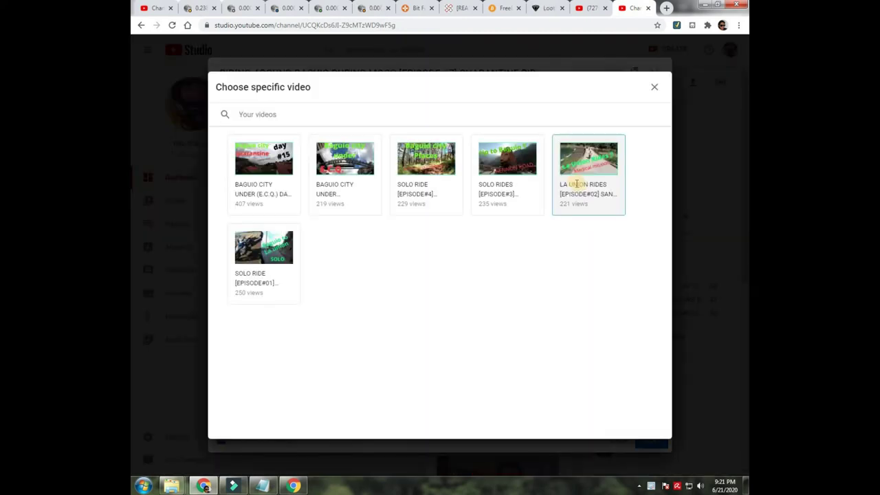
{"action": "left_click", "coordinate": [250, 167]}
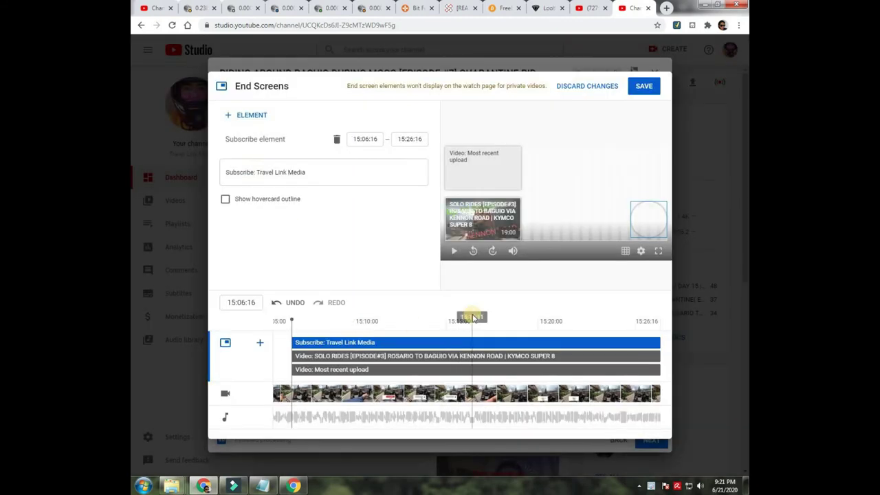
{"action": "left_click", "coordinate": [644, 87]}
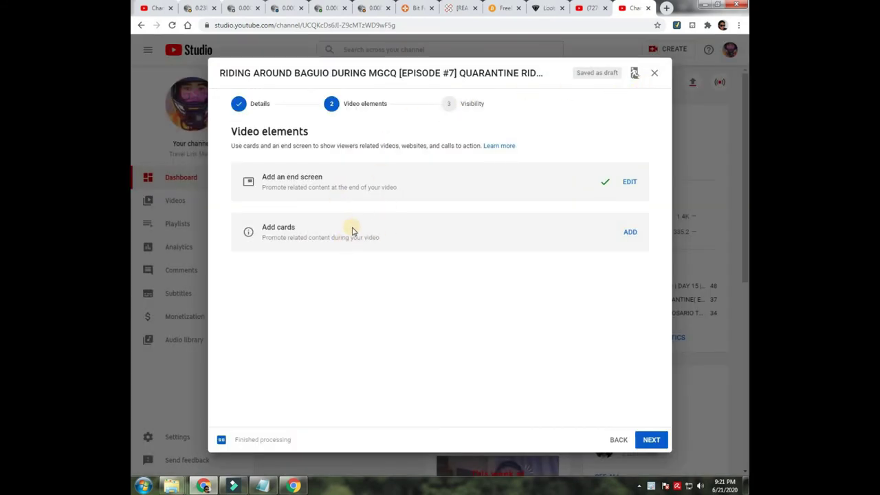
Proceed to the Visibility page and set the ride video's visibility to Public
{"action": "left_click", "coordinate": [650, 440]}
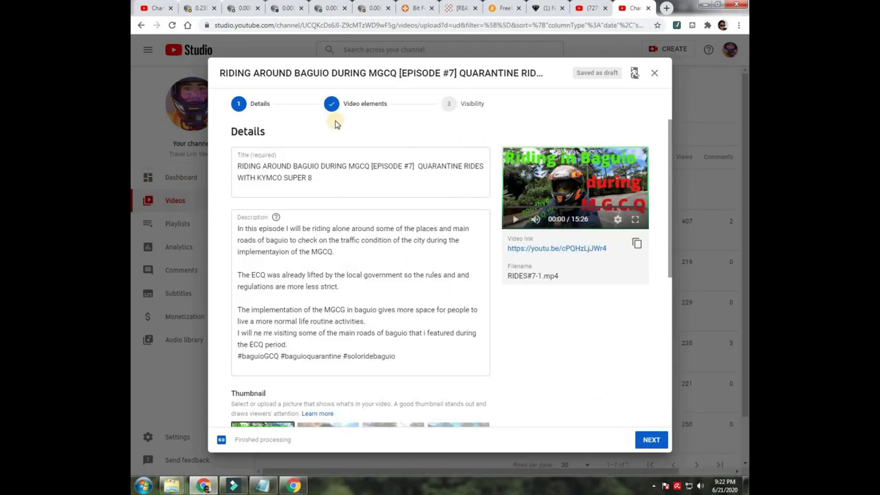
{"action": "scroll", "coordinate": [501, 259], "scroll_direction": "down", "scroll_amount": 3}
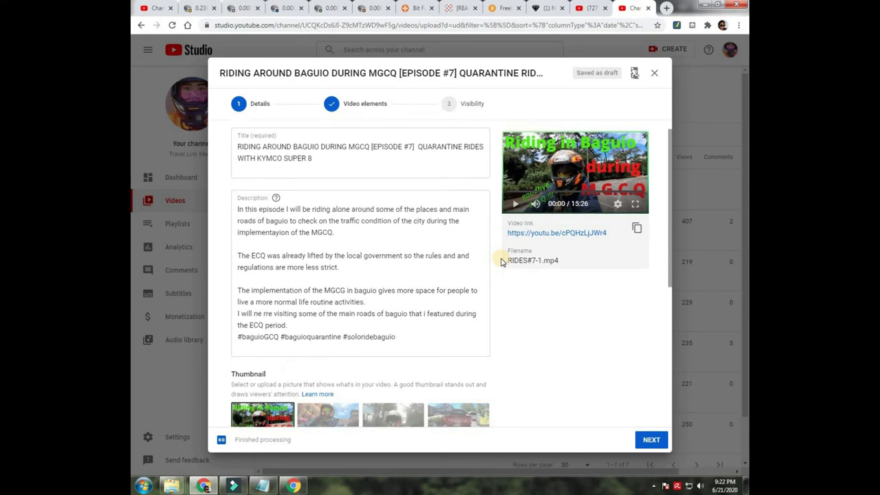
{"action": "scroll", "coordinate": [501, 260], "scroll_direction": "down", "scroll_amount": 5}
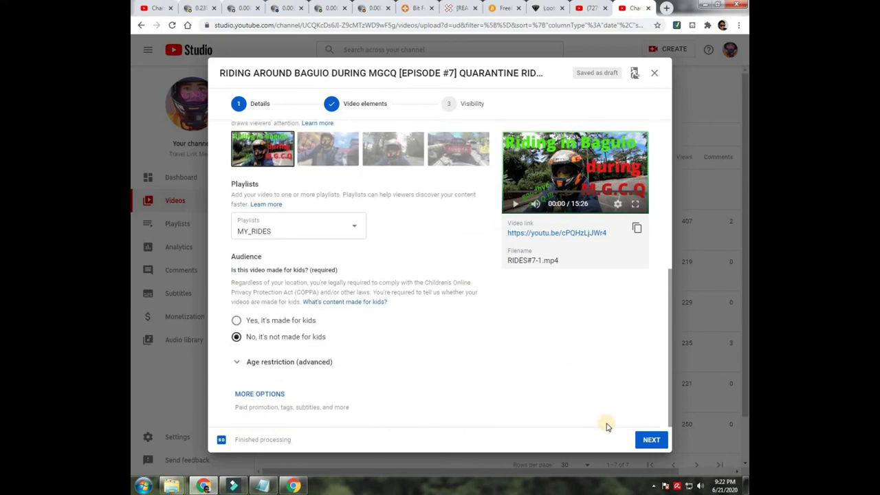
{"action": "left_click", "coordinate": [650, 441]}
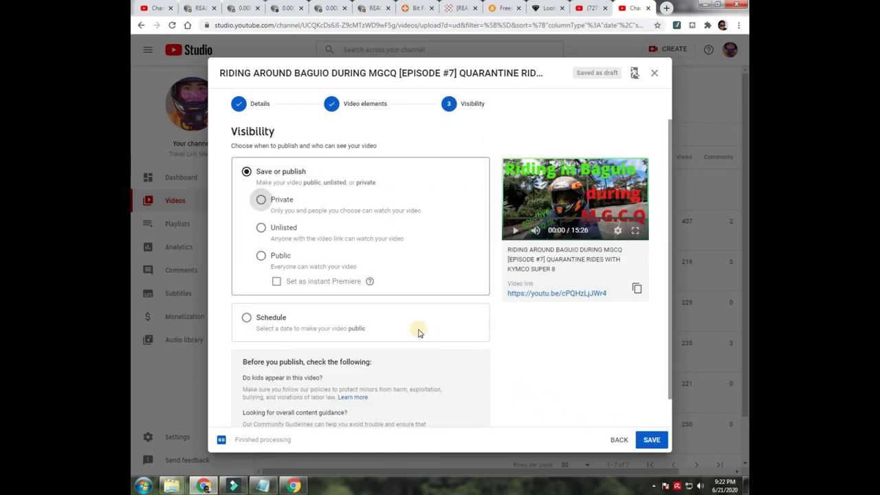
{"action": "left_click", "coordinate": [260, 257]}
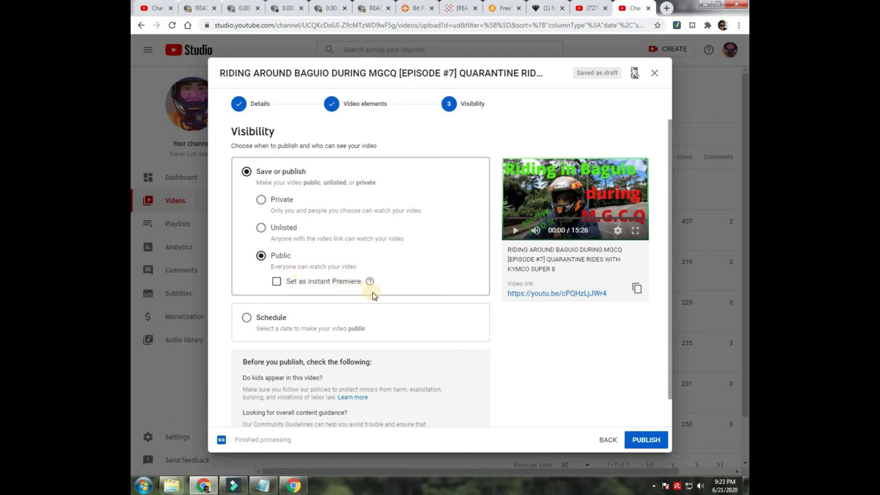
{"action": "scroll", "coordinate": [371, 293], "scroll_direction": "down", "scroll_amount": 1}
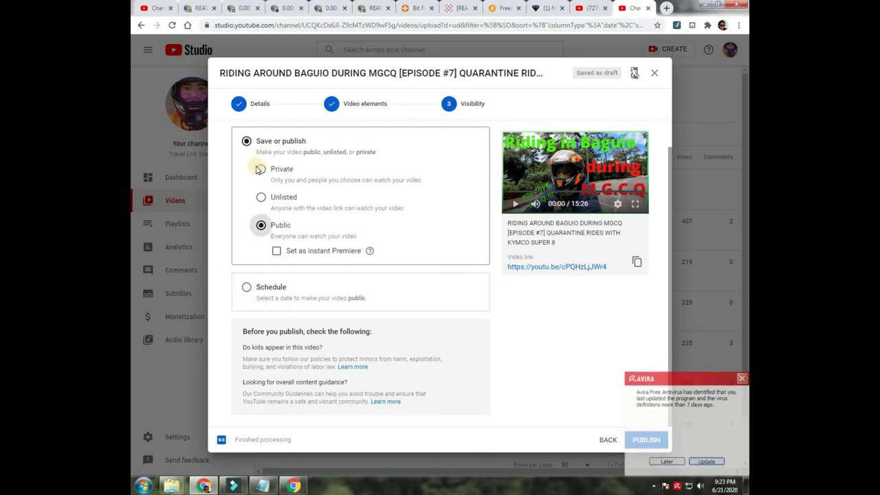
{"action": "left_click", "coordinate": [260, 228]}
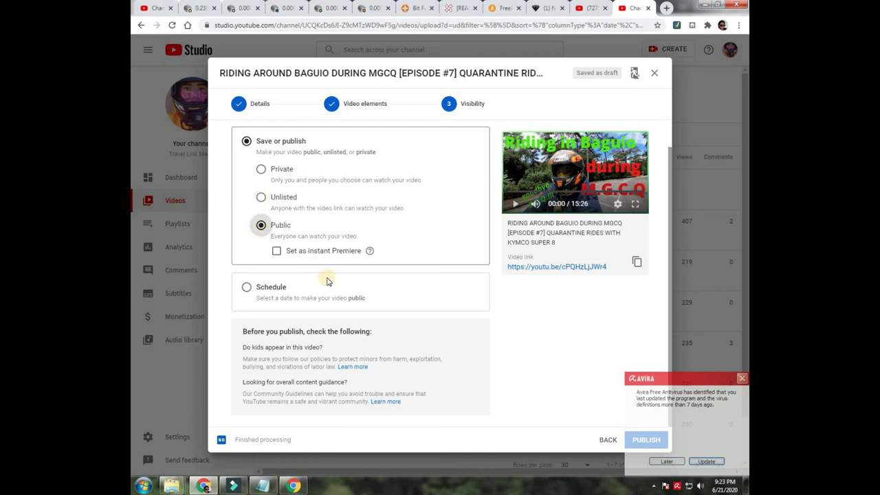
Dismiss the antivirus update notice, publish the ride video, and close the publication confirmation
{"action": "left_click", "coordinate": [740, 379]}
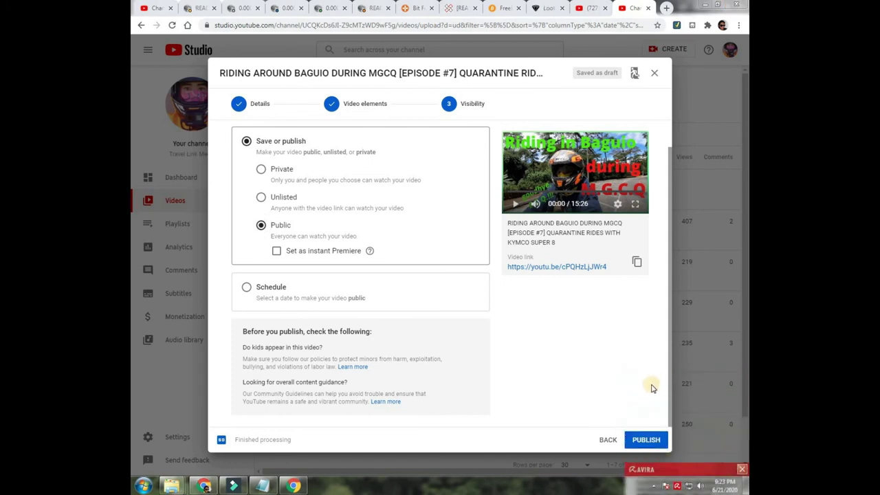
{"action": "left_click", "coordinate": [646, 440]}
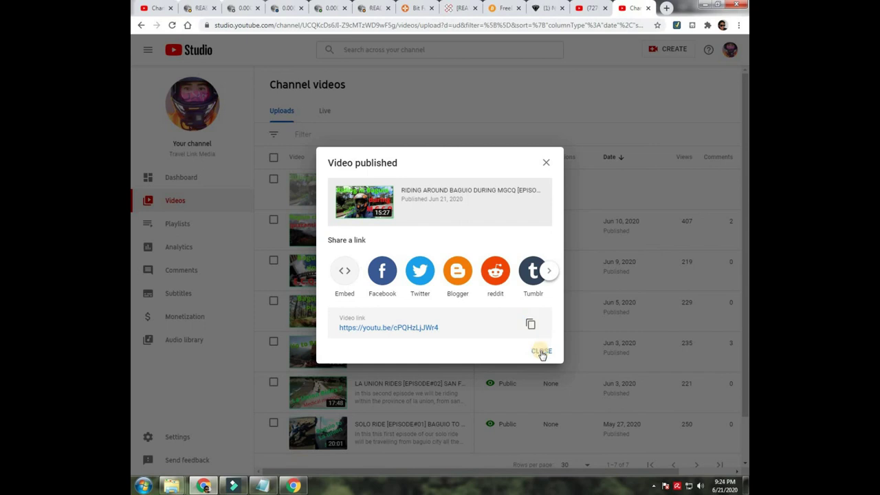
{"action": "left_click", "coordinate": [541, 352]}
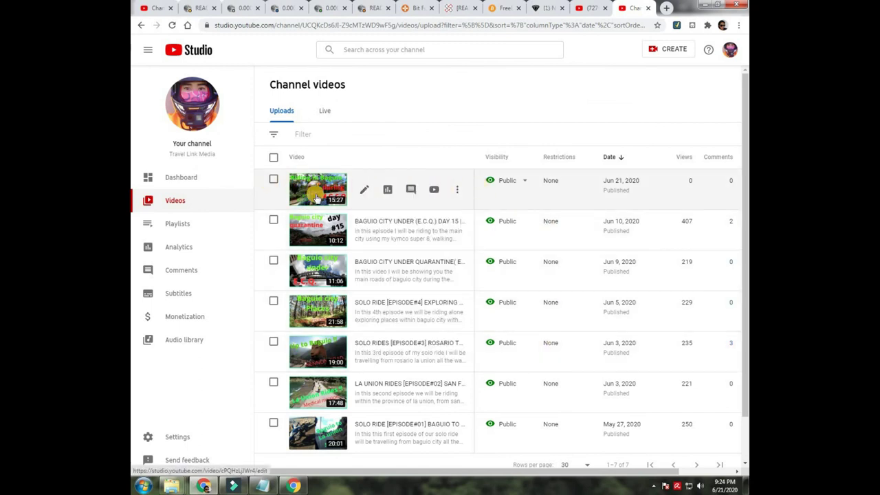
Check the published ride video's date, views, comments and likes in the channel's video list, and open the channel dashboard
{"action": "left_click", "coordinate": [323, 197]}
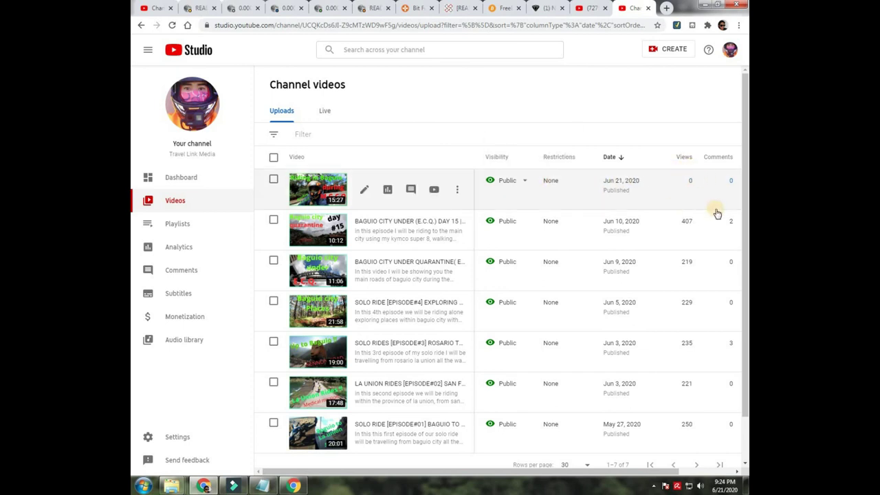
{"action": "left_click_drag", "start_coordinate": [586, 471], "coordinate": [612, 464]}
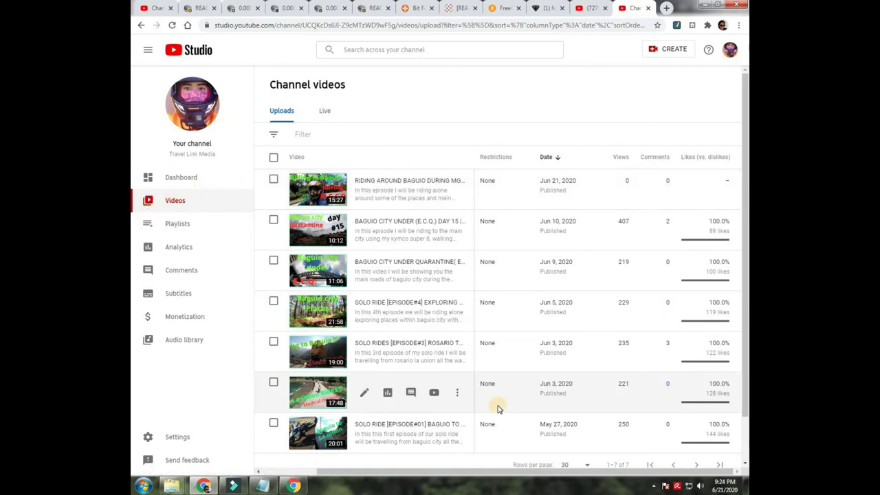
{"action": "left_click_drag", "start_coordinate": [745, 203], "coordinate": [745, 289]}
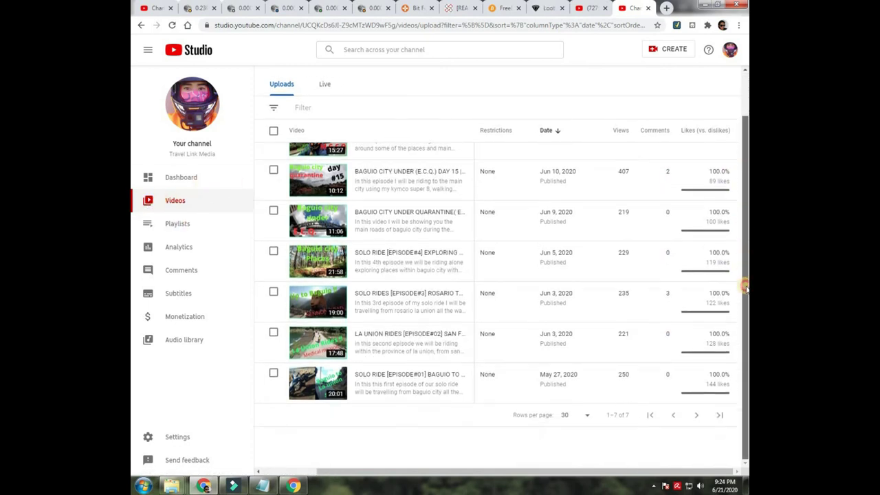
{"action": "scroll", "coordinate": [744, 289], "scroll_direction": "up", "scroll_amount": 1}
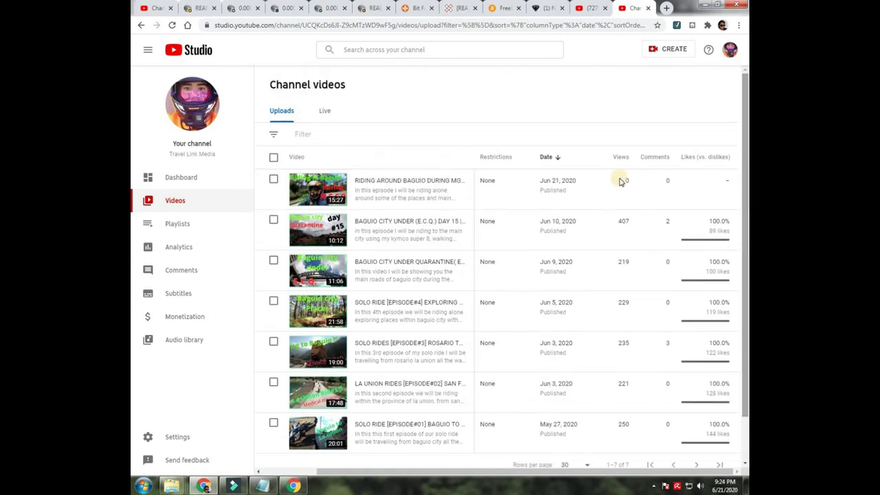
{"action": "left_click", "coordinate": [177, 178]}
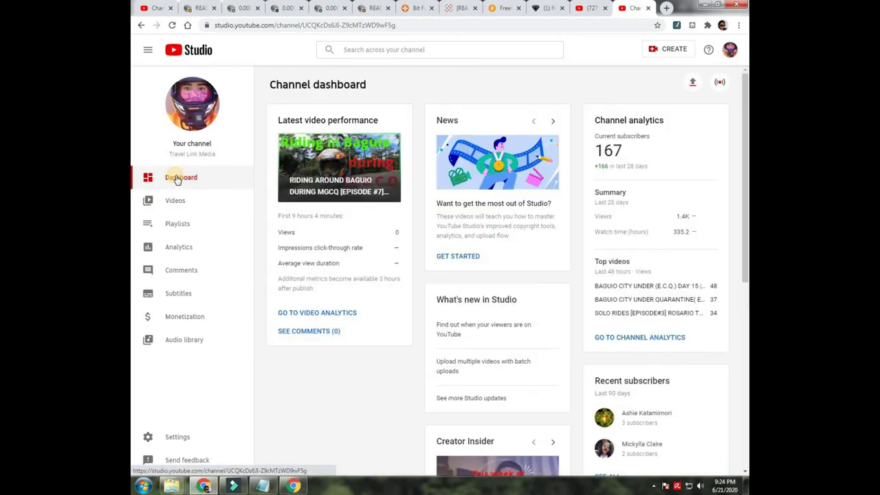